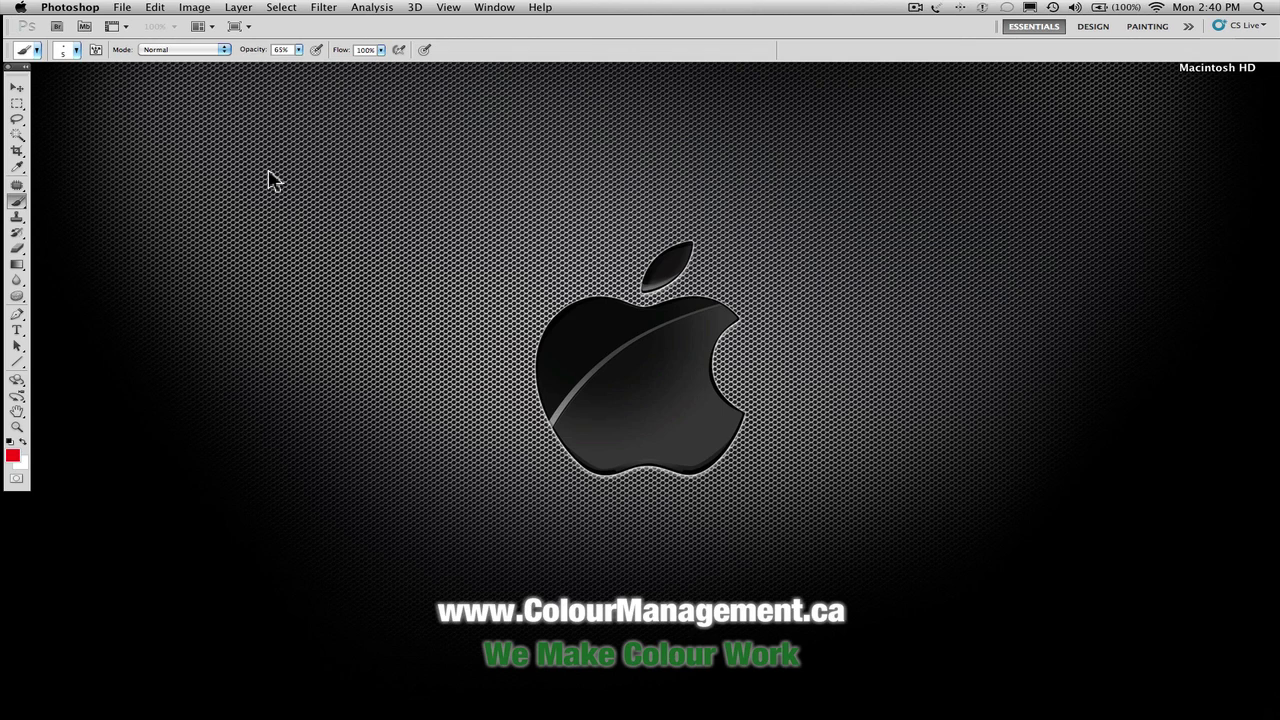
# Step: Reopen the recent file Colour Checker RGB 8x10 v4.tif from File > Open Recent
pyautogui.click(121, 7)
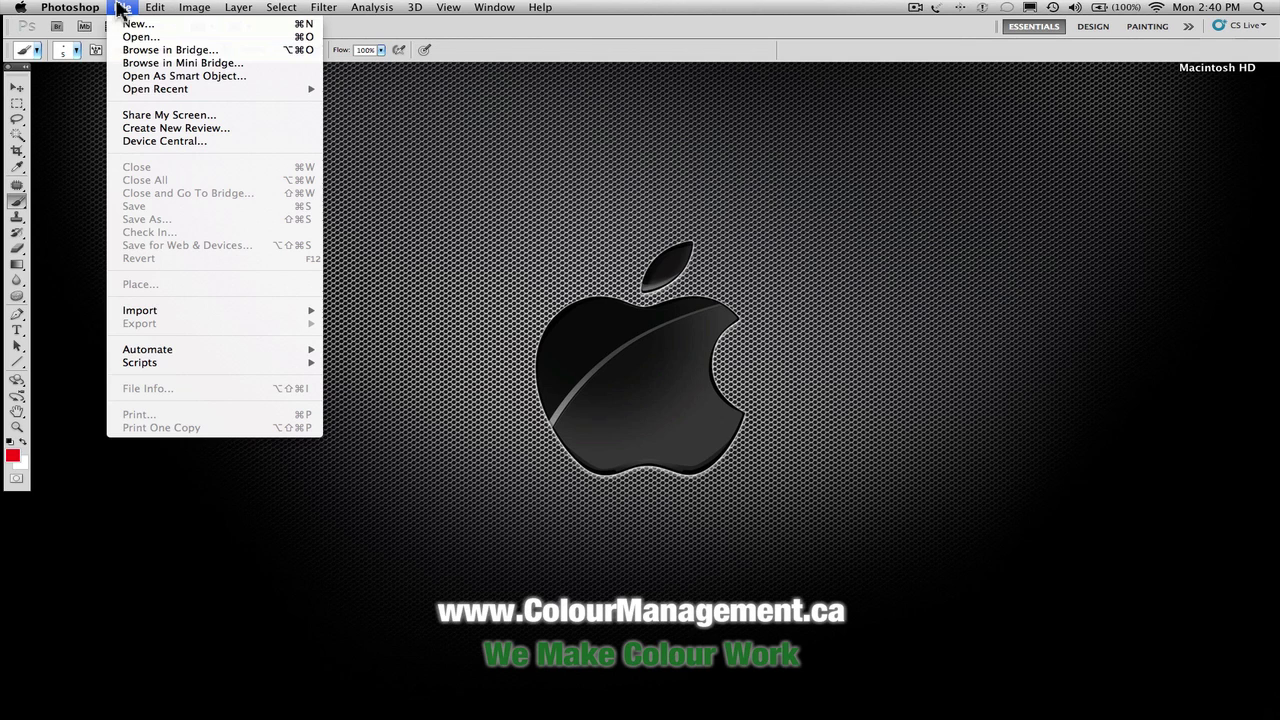
pyautogui.moveTo(142, 93)
pyautogui.click(460, 88)
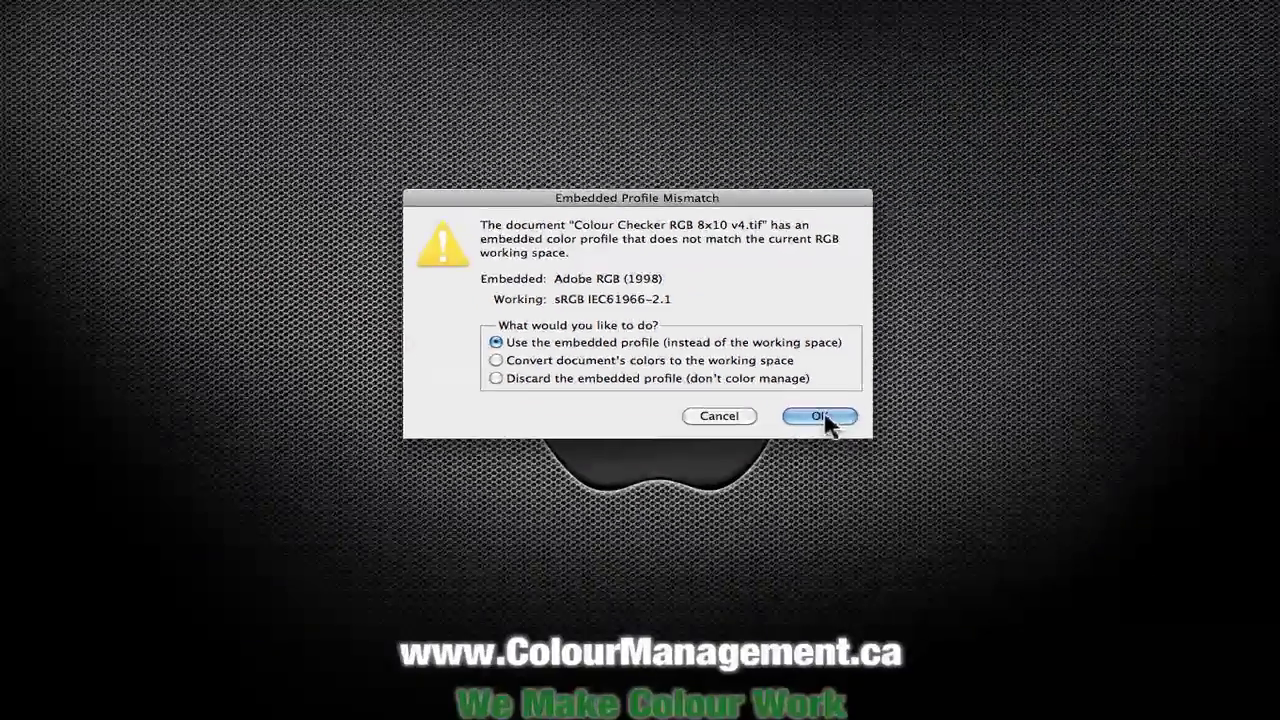
# Step: Open the chart keeping its Adobe RGB profile, then print to the EPSON Stylus Photo 9890
pyautogui.click(822, 418)
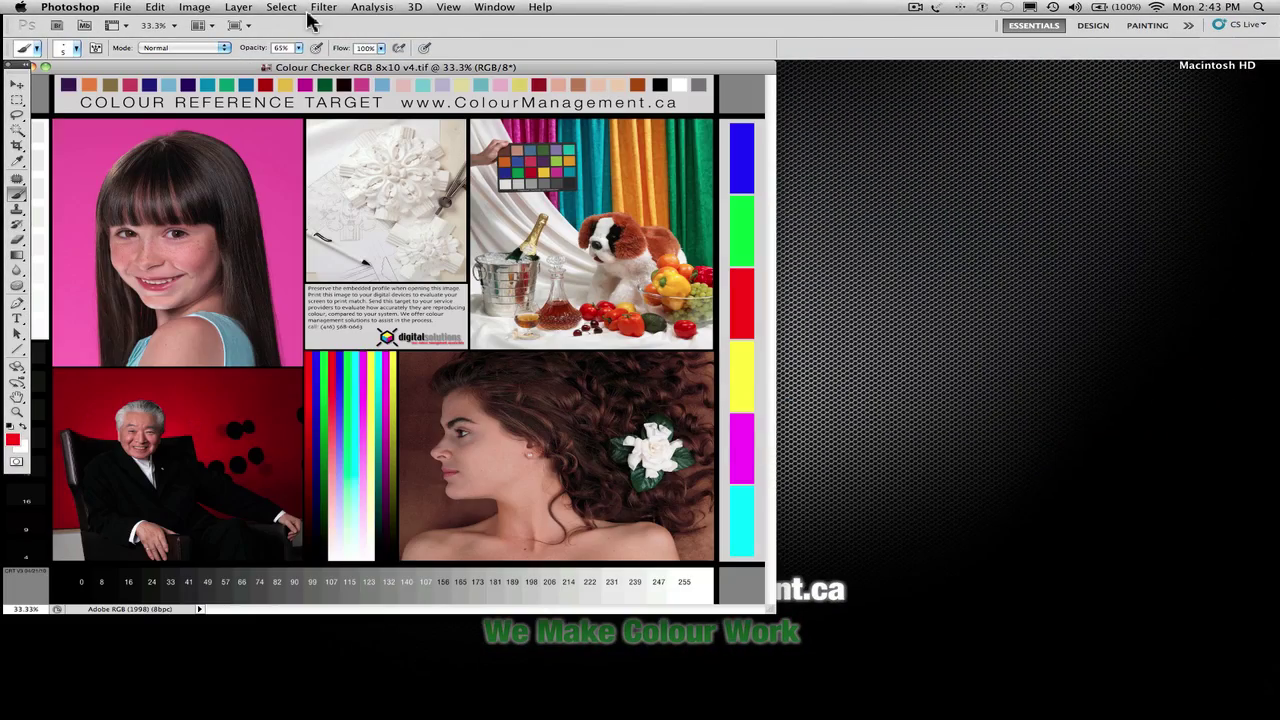
pyautogui.moveTo(248, 70); pyautogui.dragTo(280, 72)
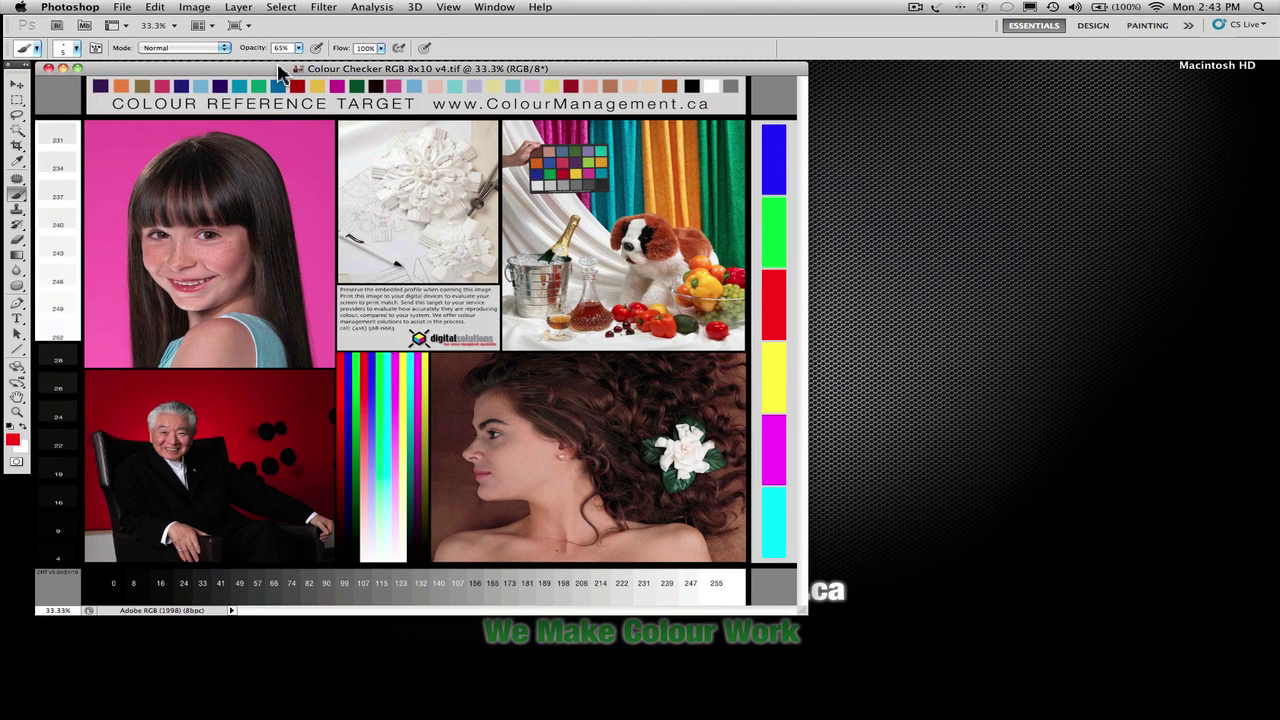
pyautogui.click(124, 8)
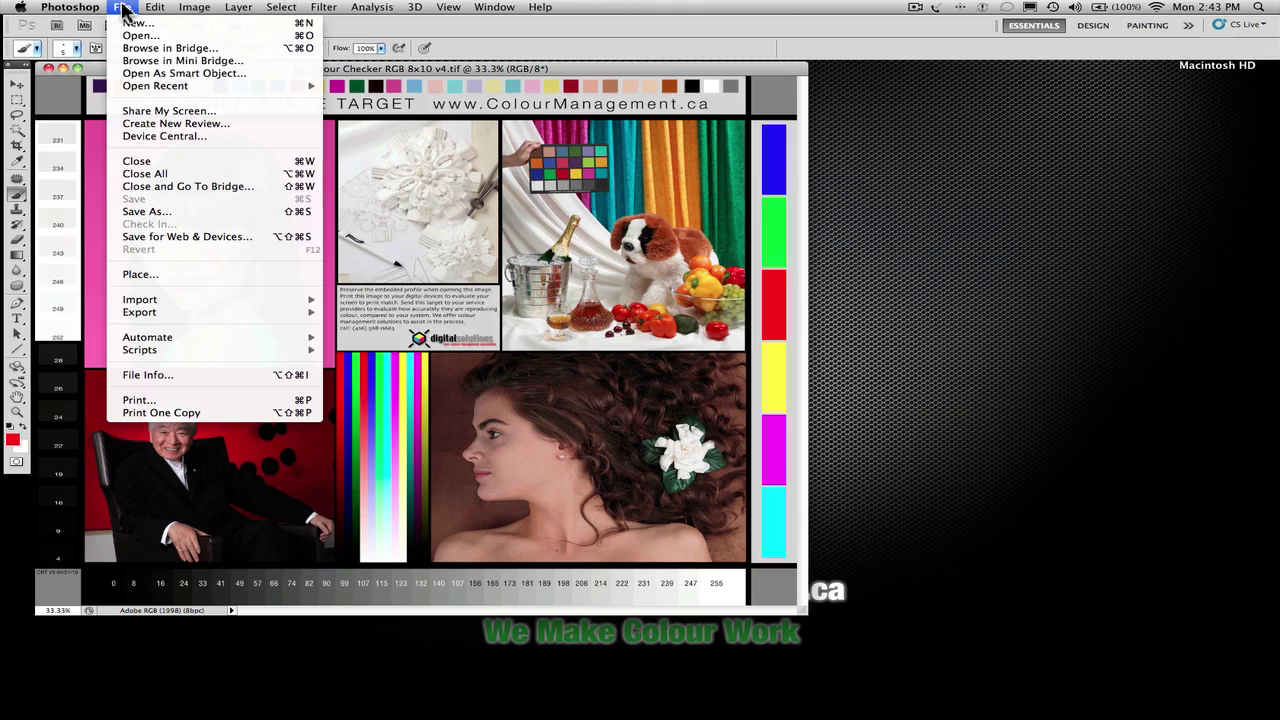
pyautogui.click(213, 399)
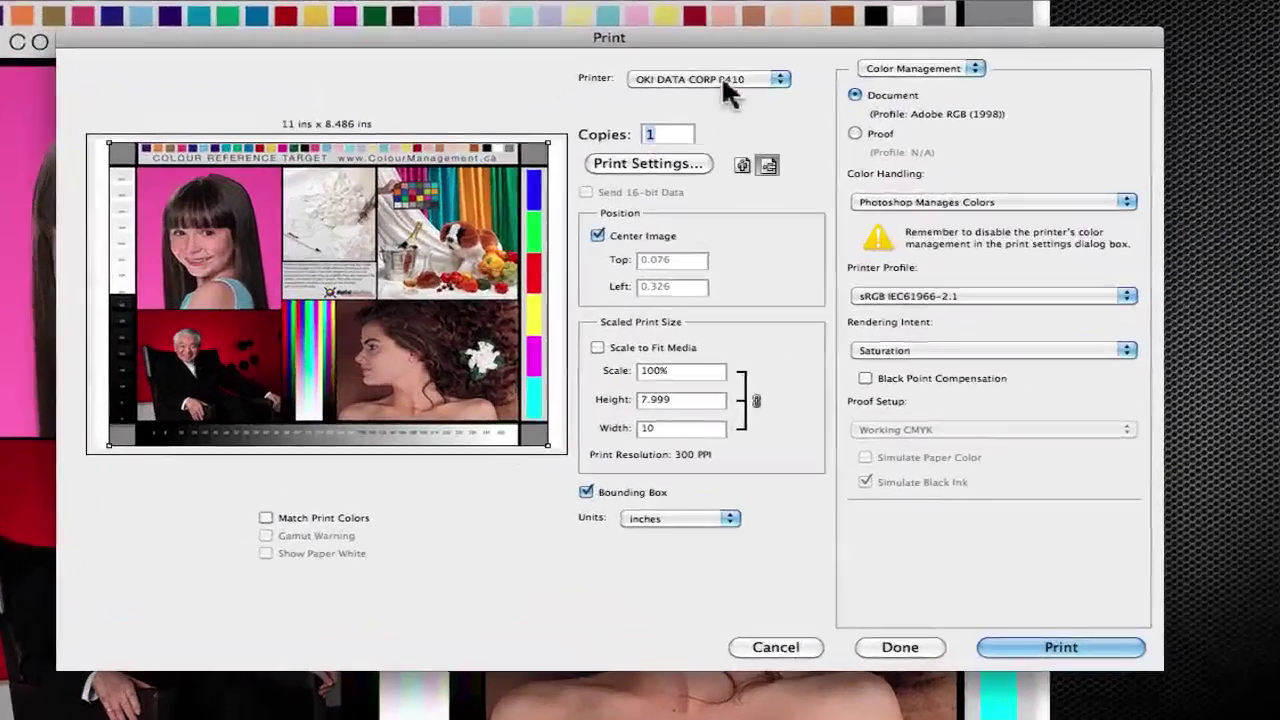
pyautogui.click(724, 74)
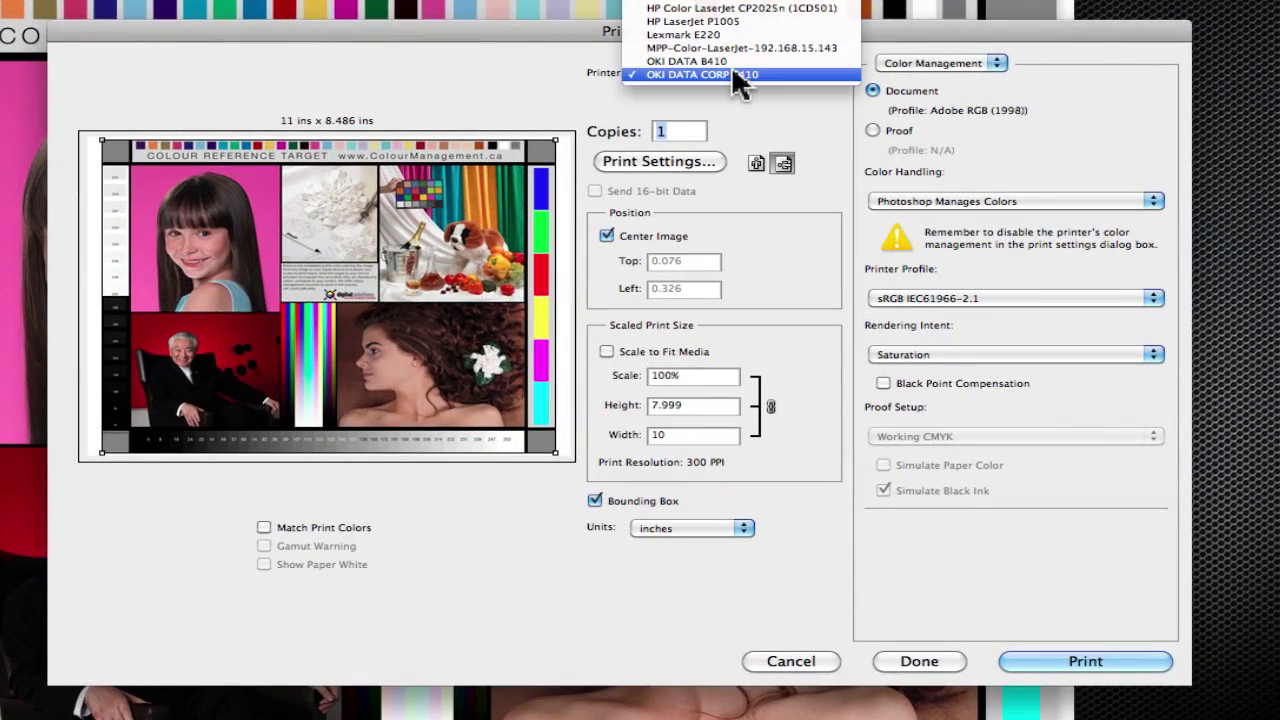
pyautogui.click(790, 8)
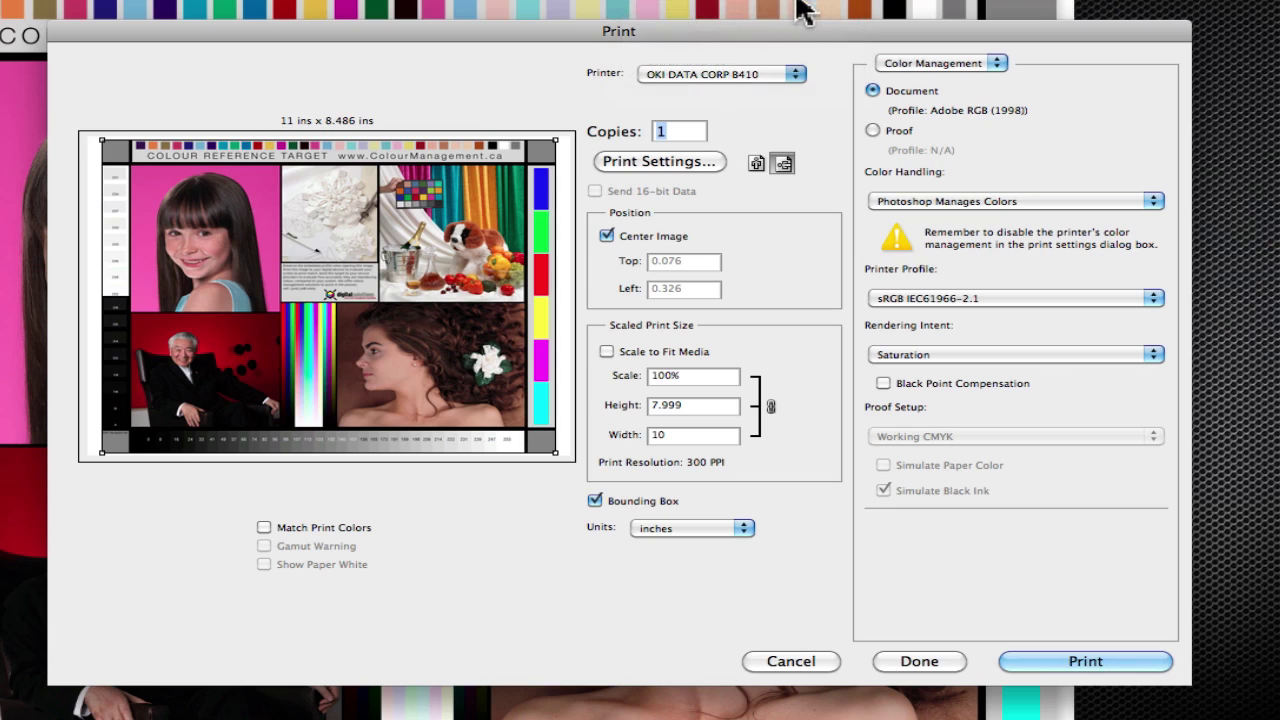
# Step: Set Color Handling to Photoshop Manages Colors
pyautogui.click(1003, 200)
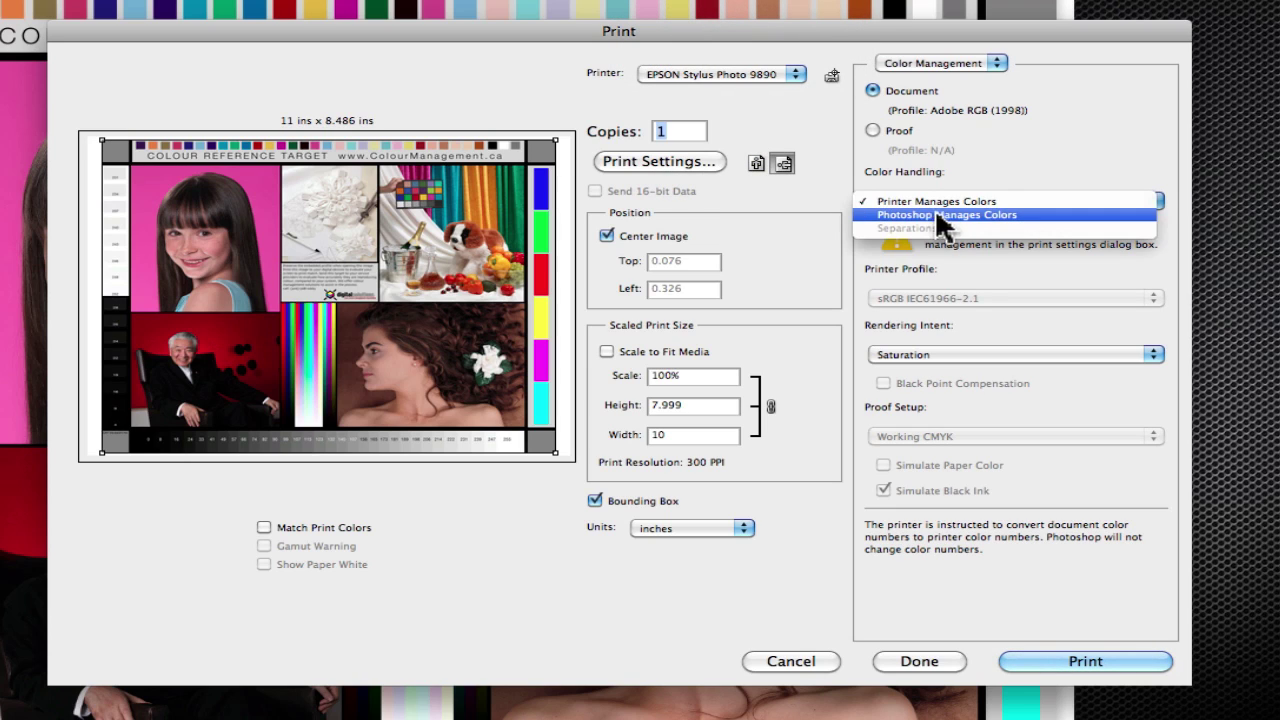
pyautogui.click(1018, 215)
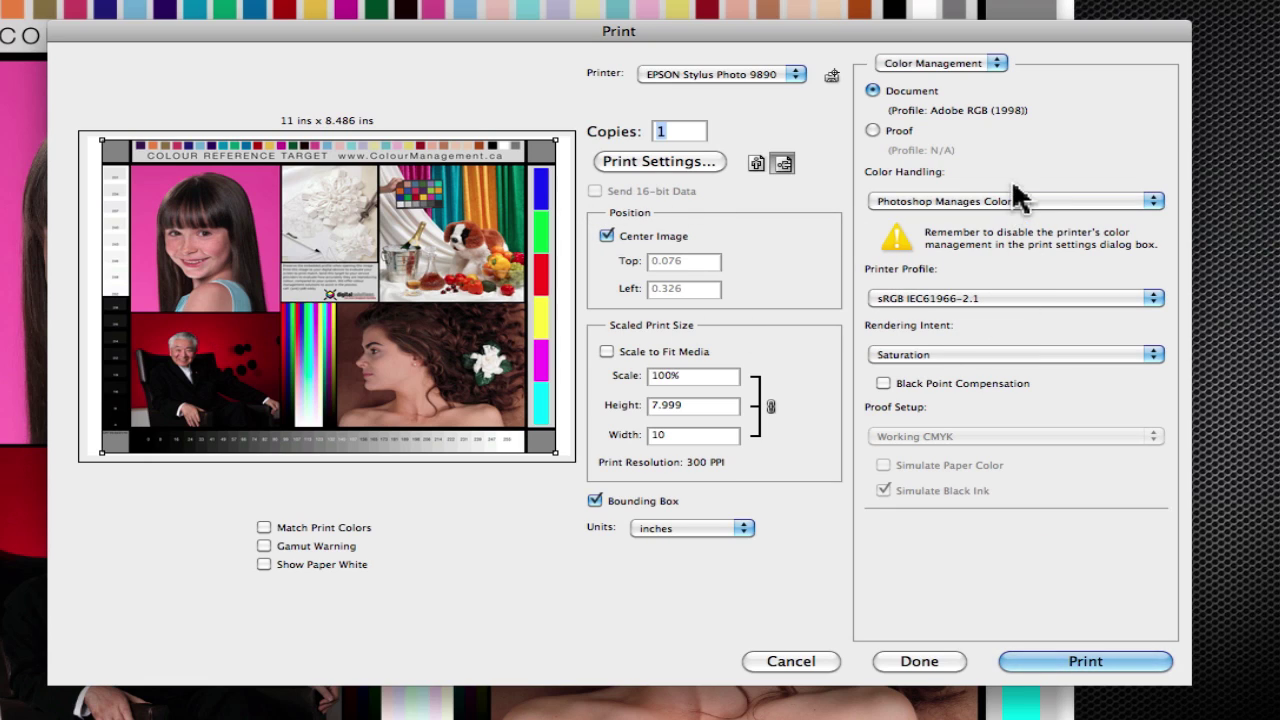
pyautogui.click(1014, 195)
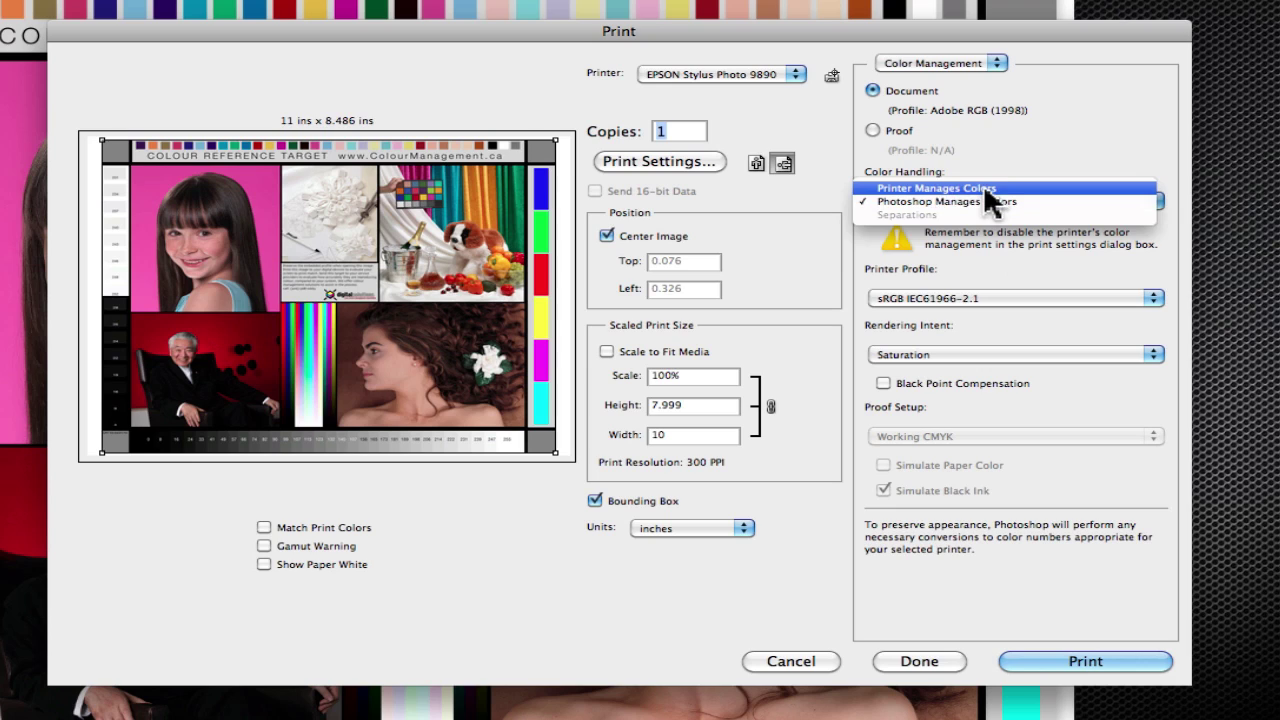
pyautogui.click(987, 189)
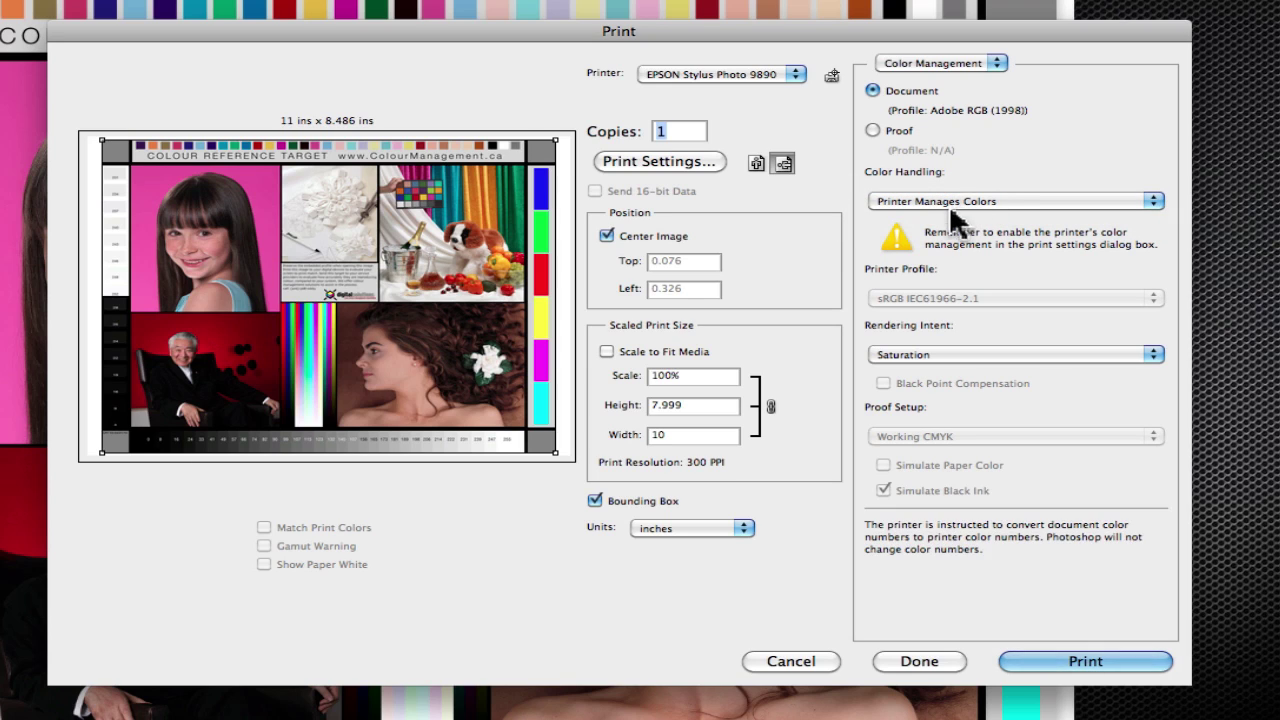
pyautogui.click(958, 201)
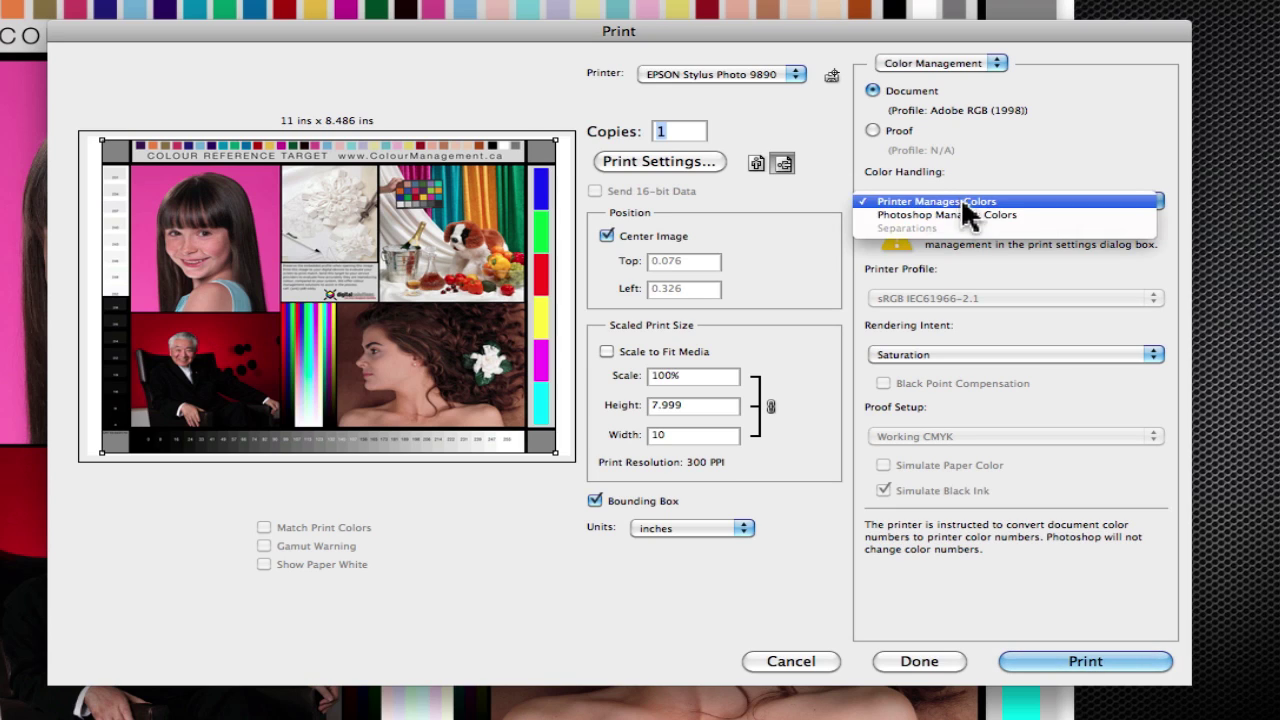
pyautogui.click(945, 214)
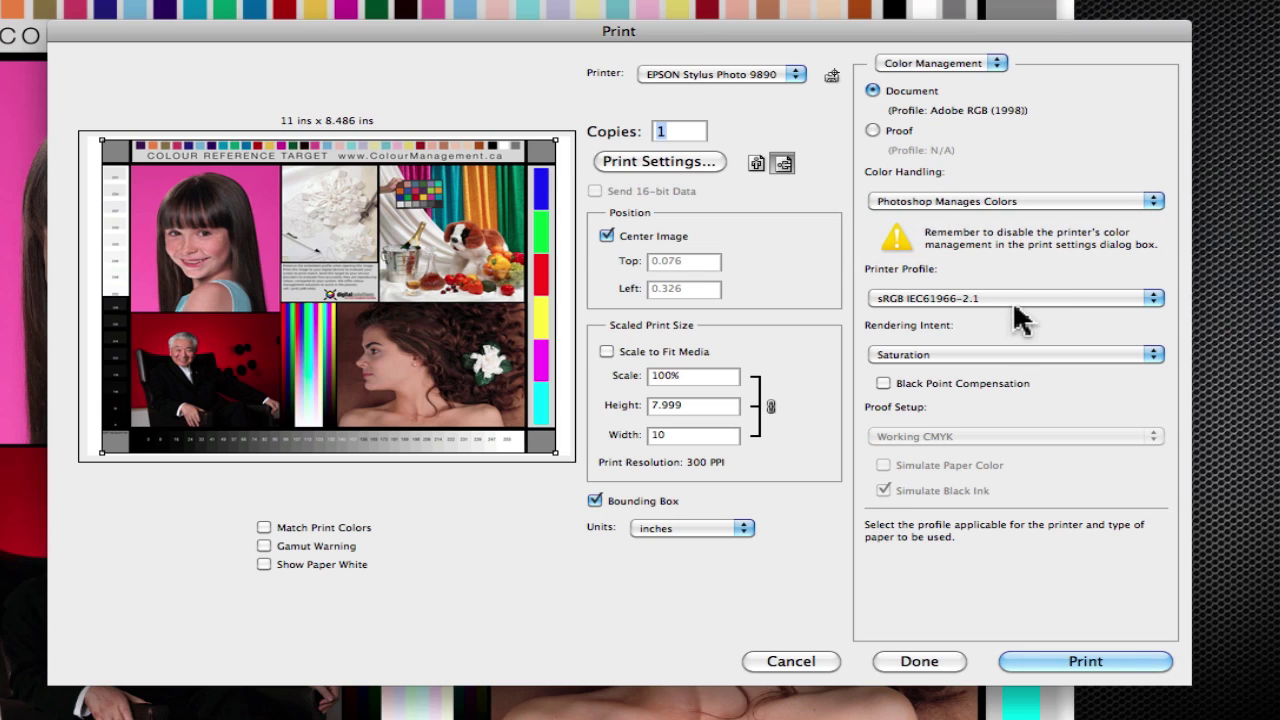
pyautogui.click(1017, 299)
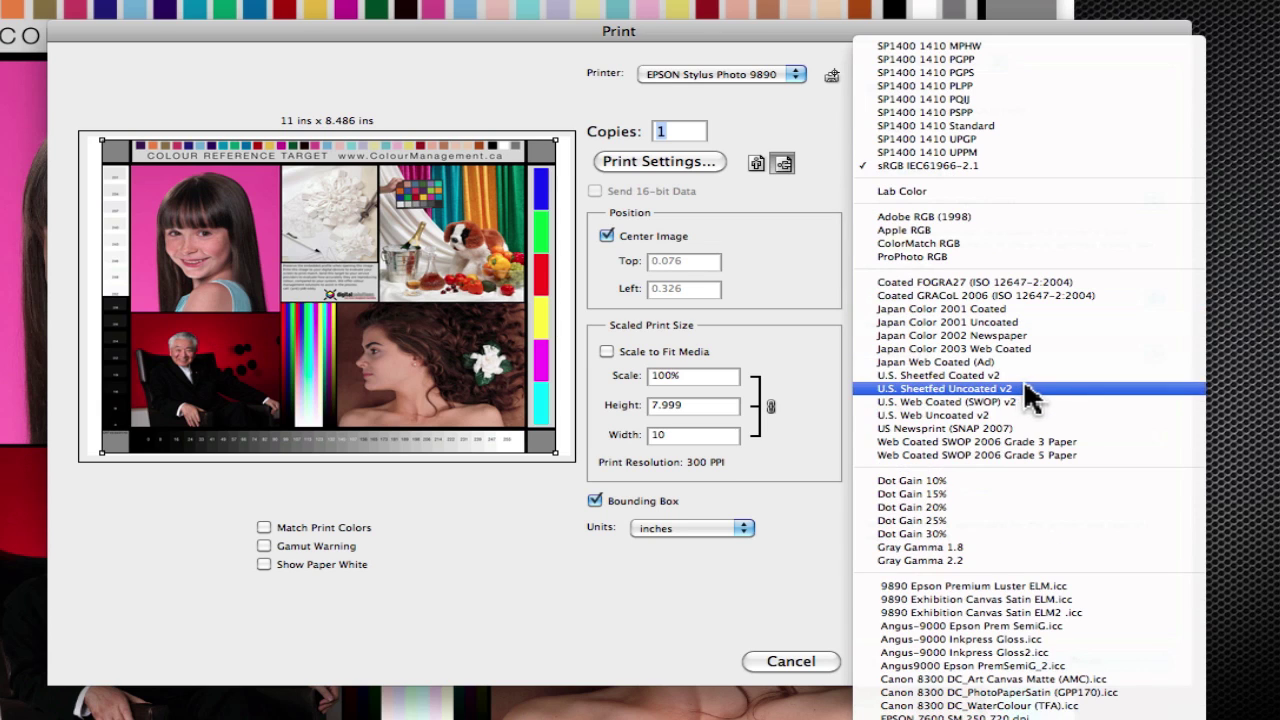
# Step: Use the 9890 Epson Premium Luster ELM.icc profile, Relative Colorimetric intent and Black Point Compensation
pyautogui.click(991, 585)
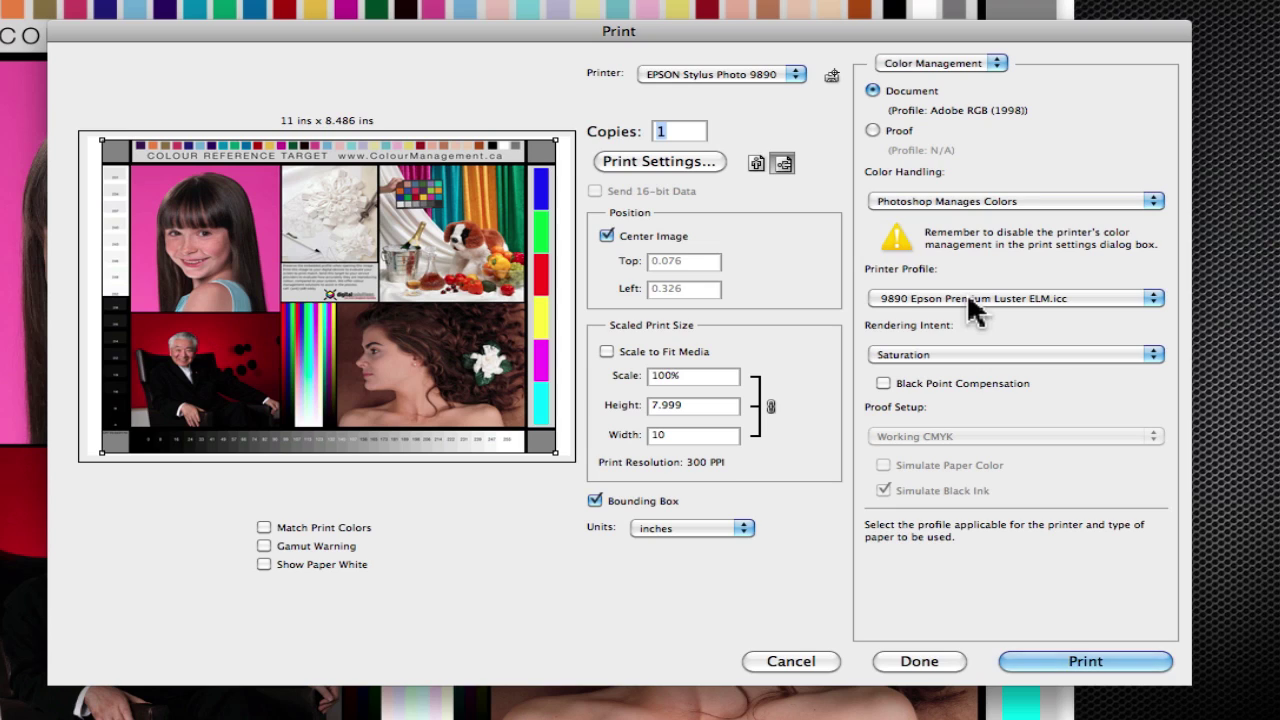
pyautogui.click(972, 354)
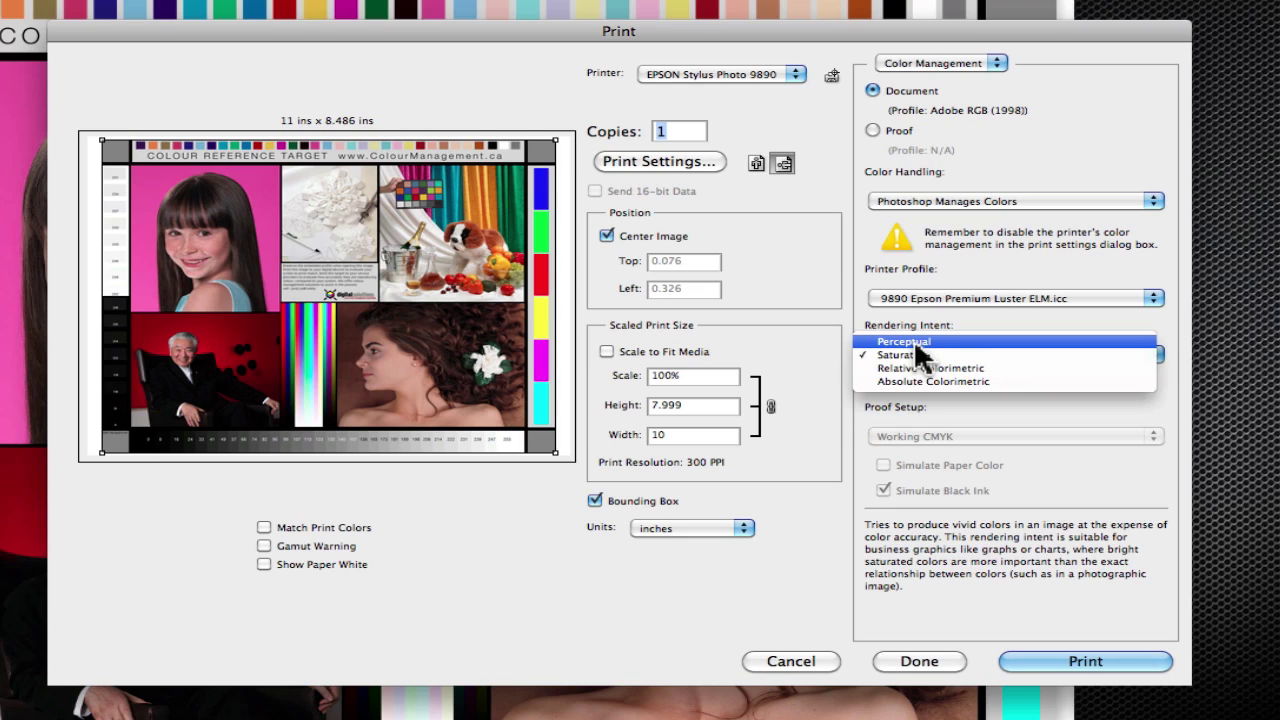
pyautogui.click(922, 368)
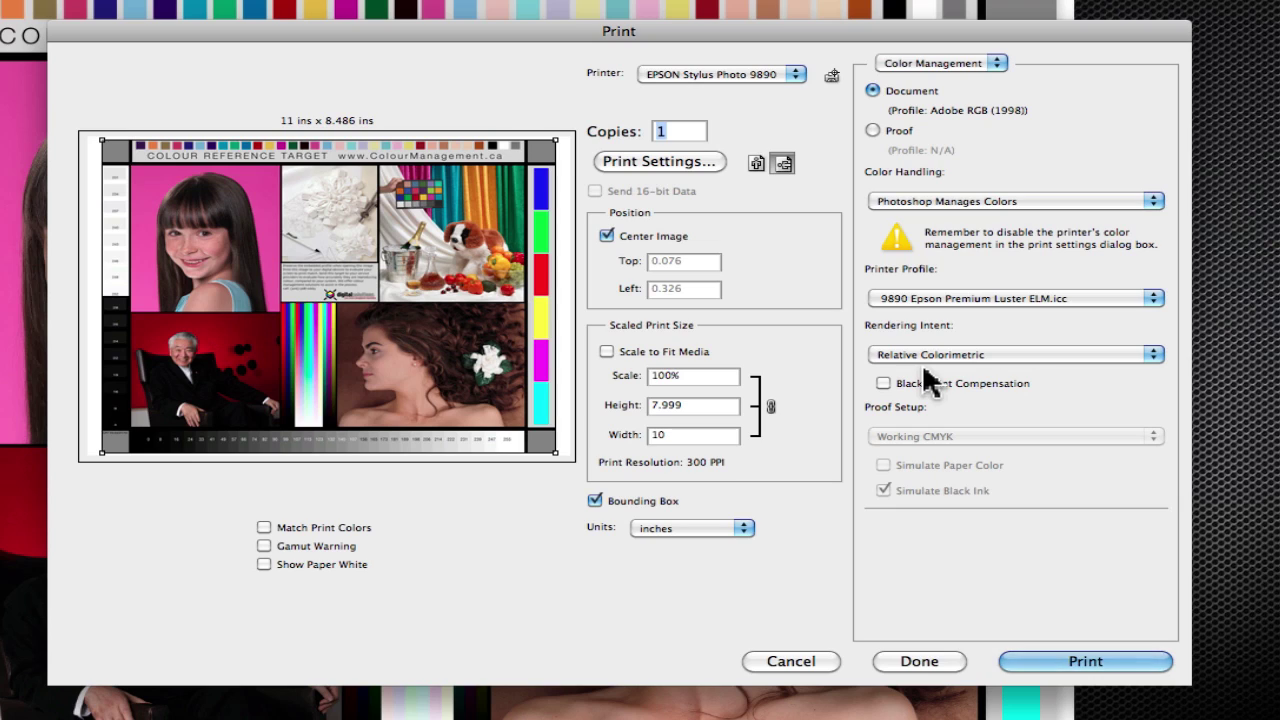
pyautogui.moveTo(1021, 356)
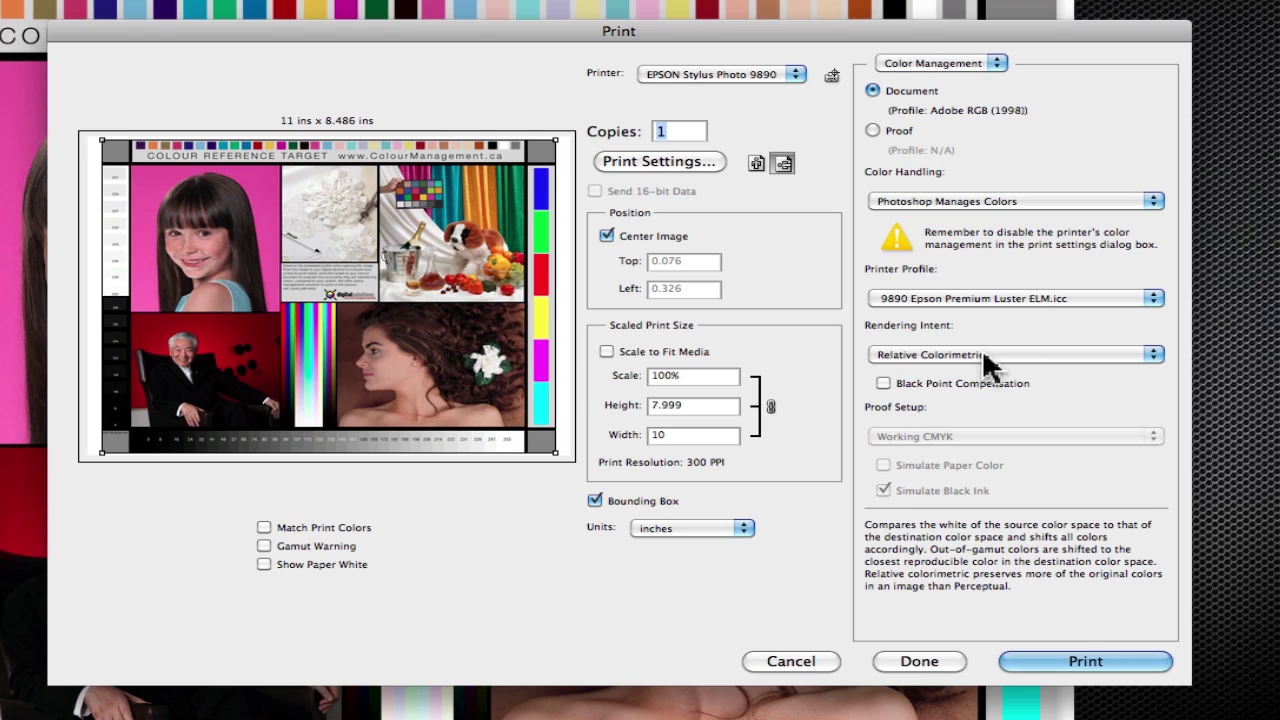
pyautogui.click(984, 355)
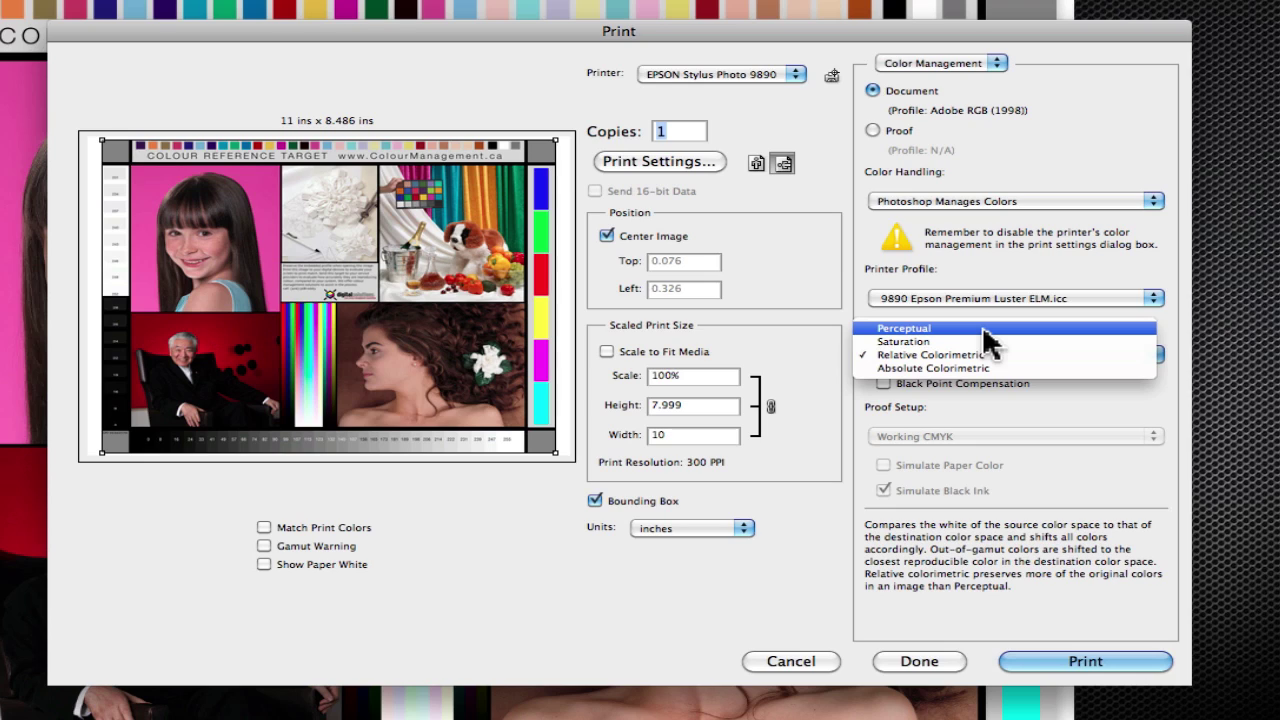
pyautogui.click(919, 328)
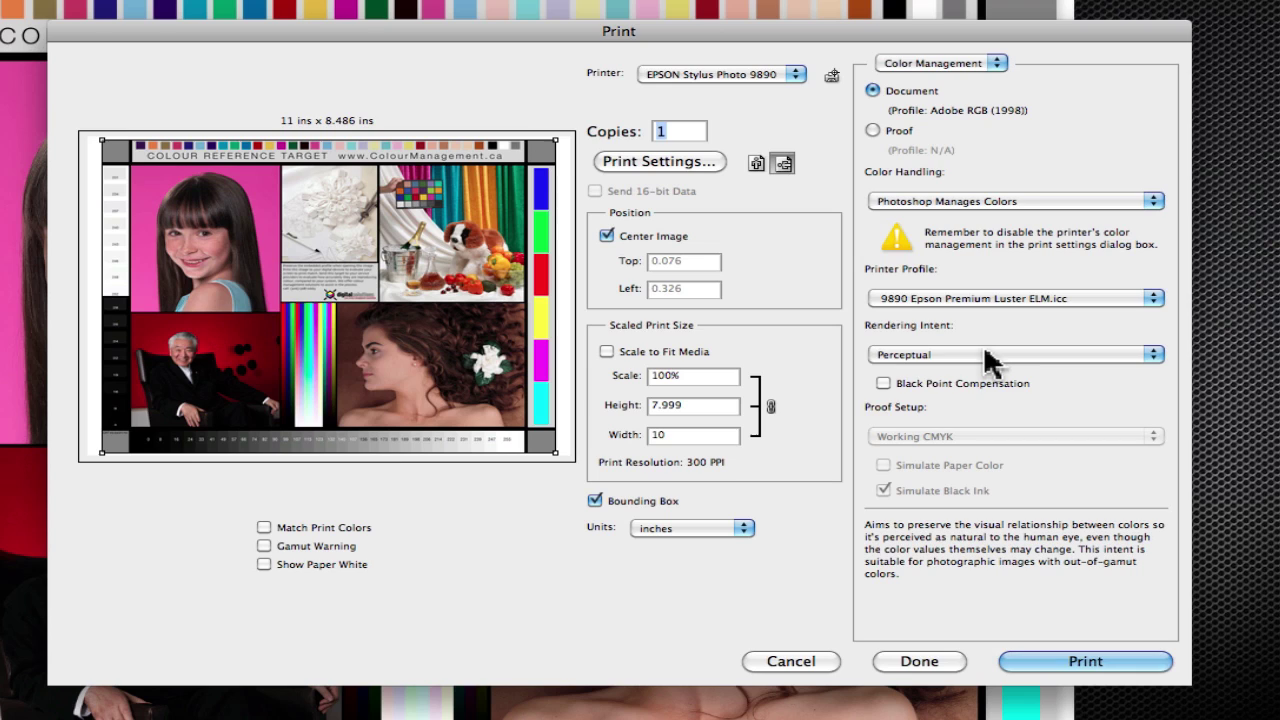
pyautogui.click(986, 355)
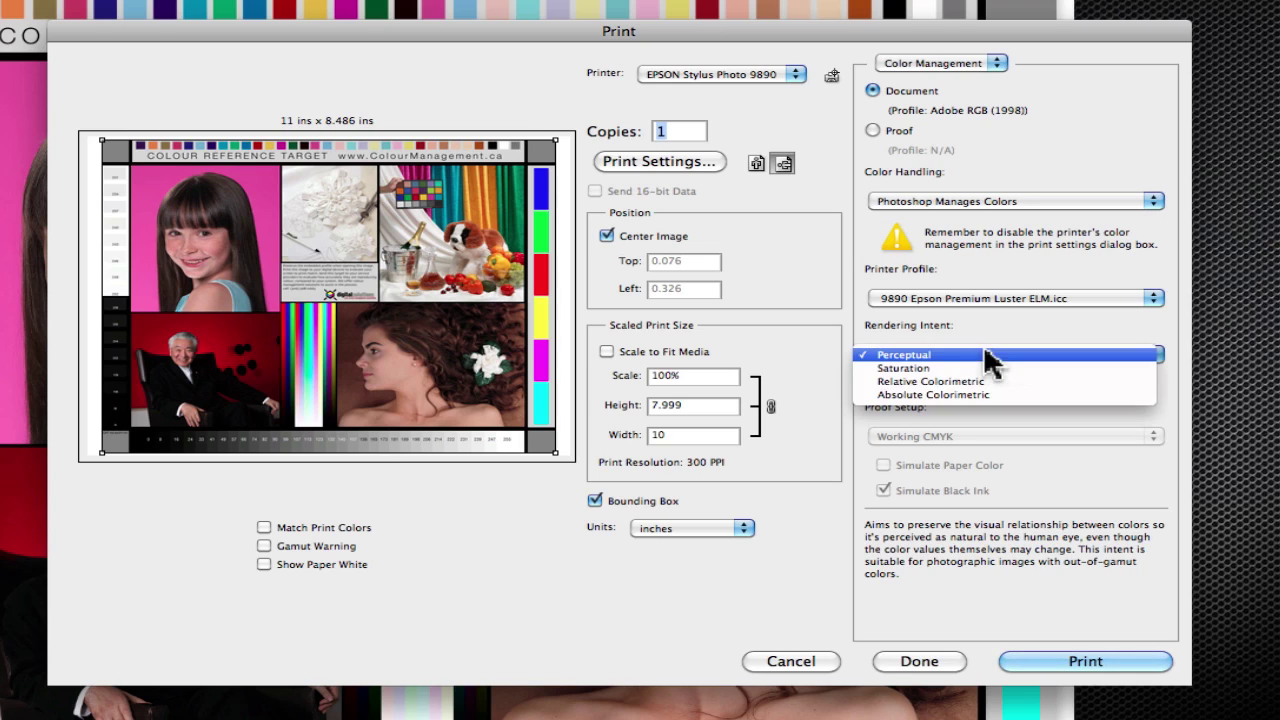
pyautogui.click(944, 380)
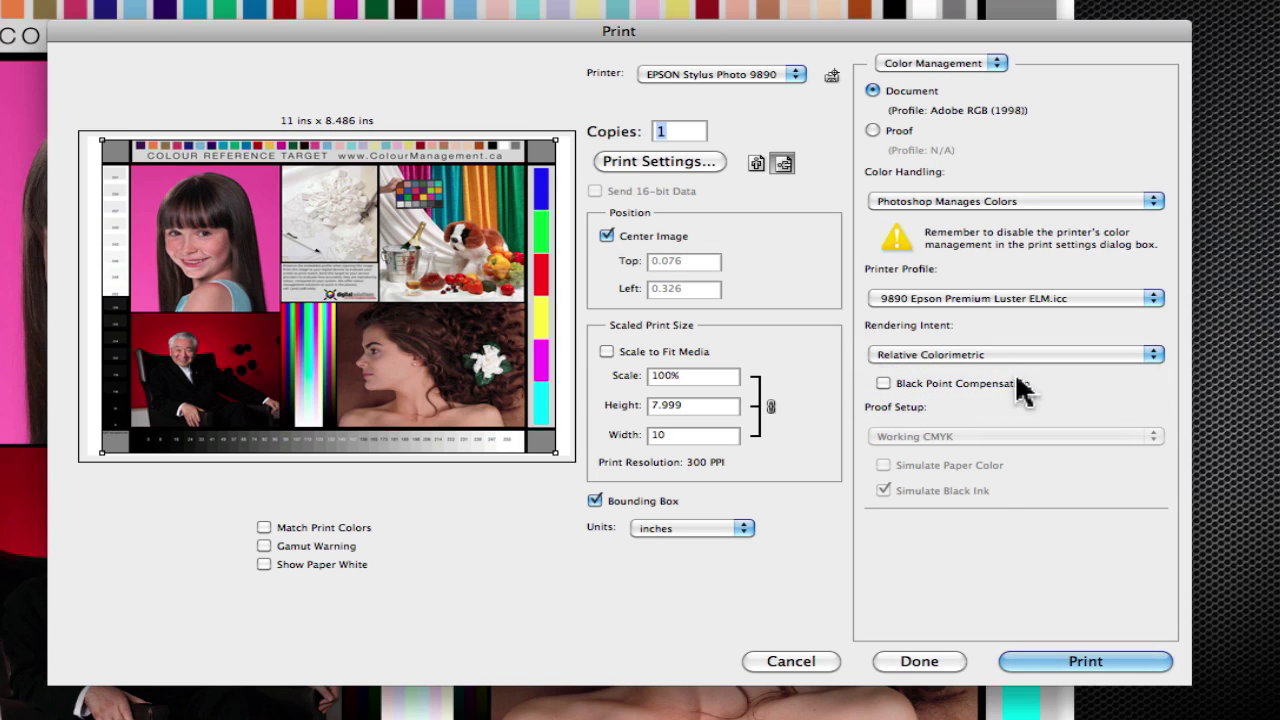
pyautogui.click(884, 383)
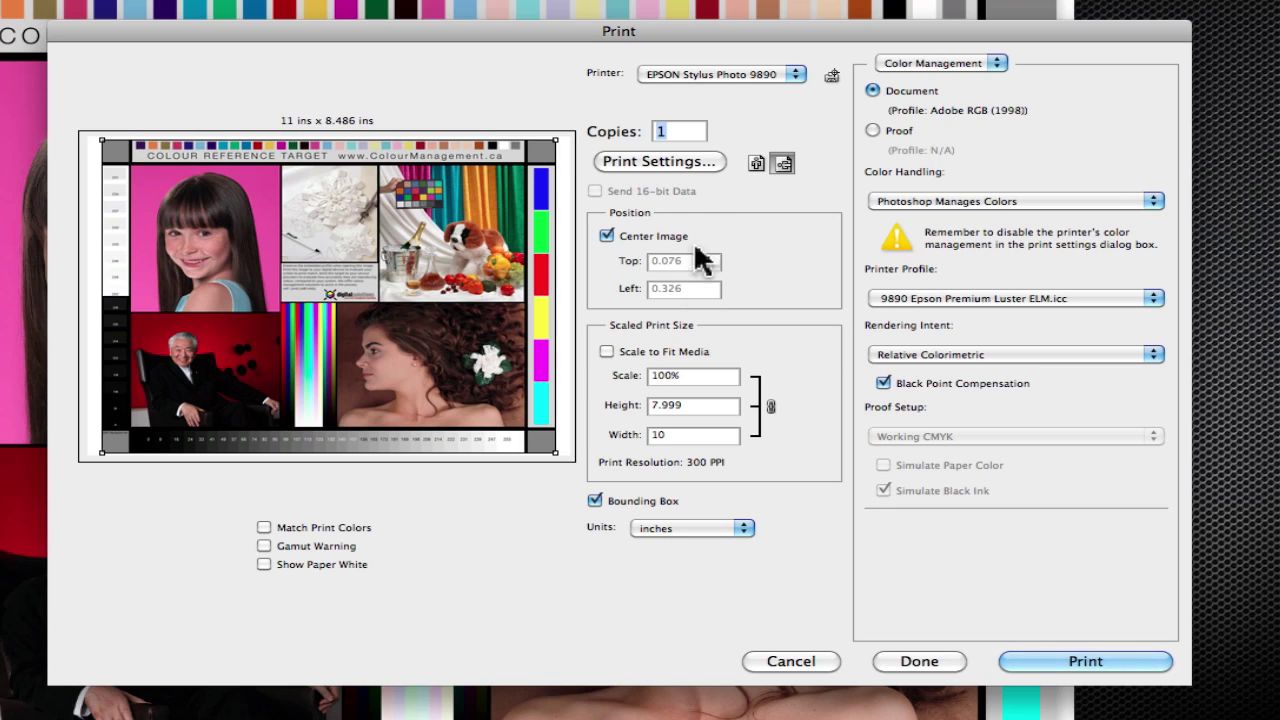
# Step: In the driver's Print Settings pane, set media type to Ultra Premium Photo Paper Luster
pyautogui.click(677, 162)
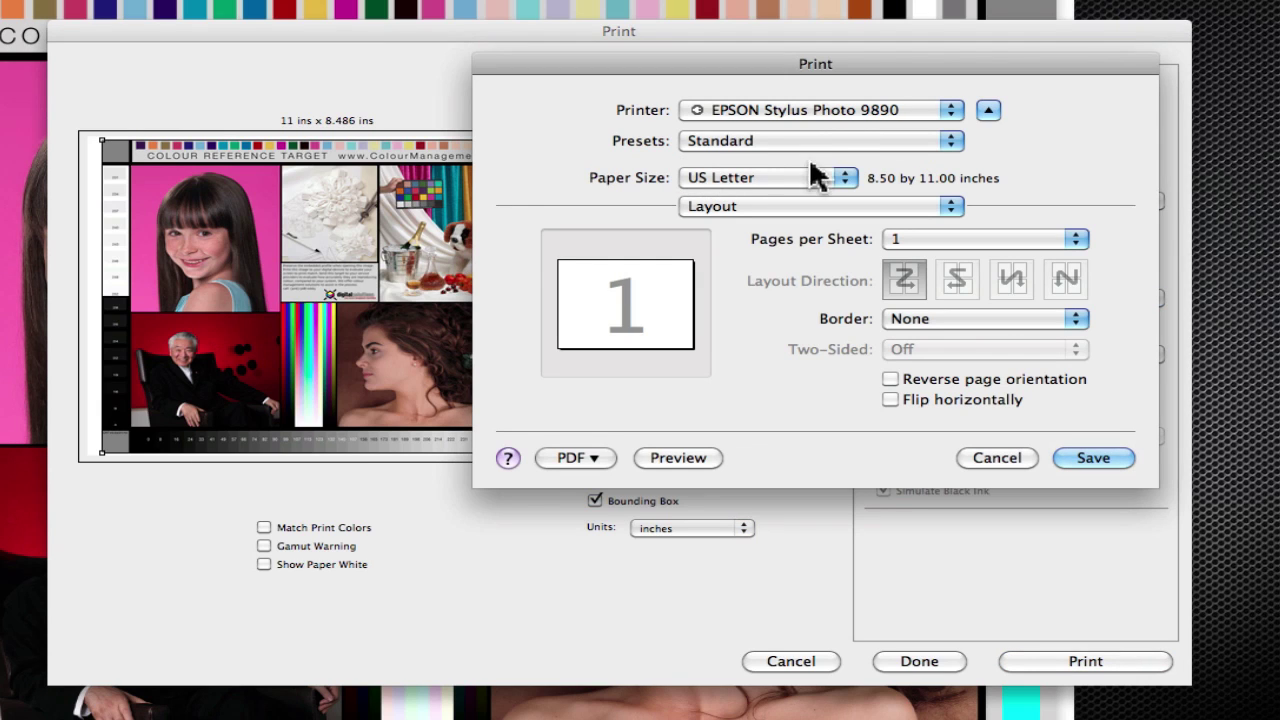
pyautogui.click(825, 212)
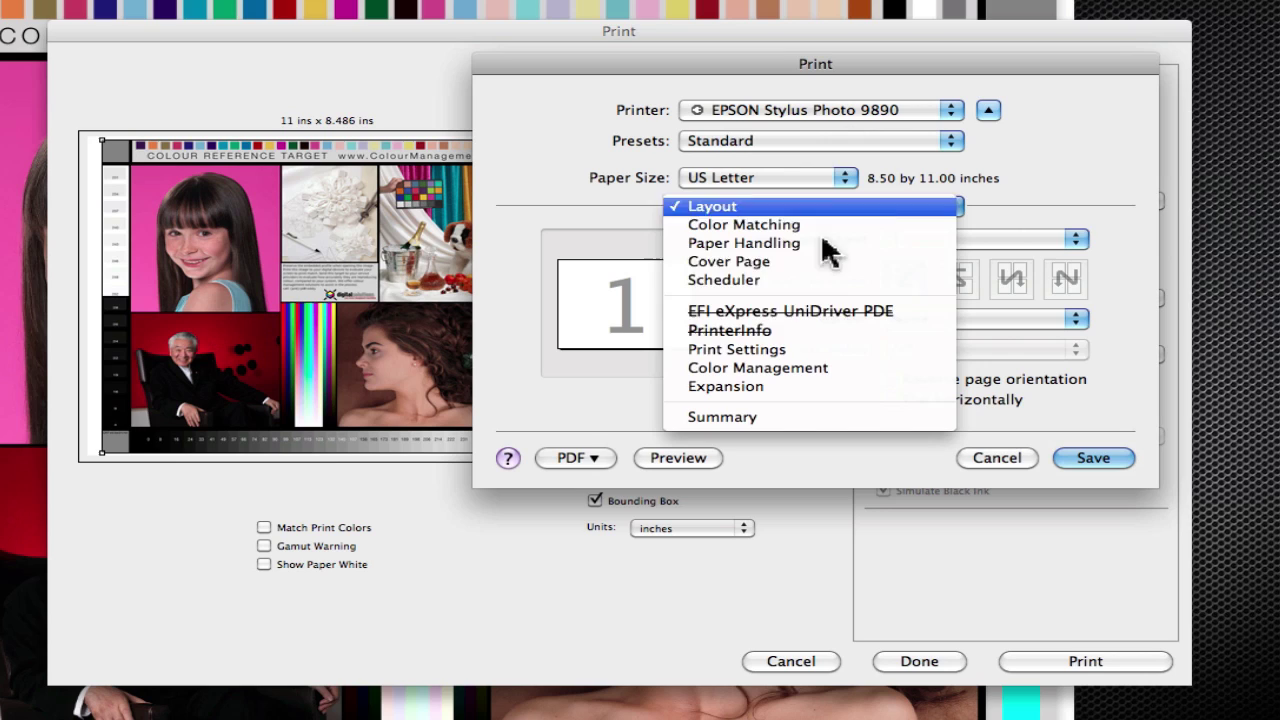
pyautogui.click(820, 350)
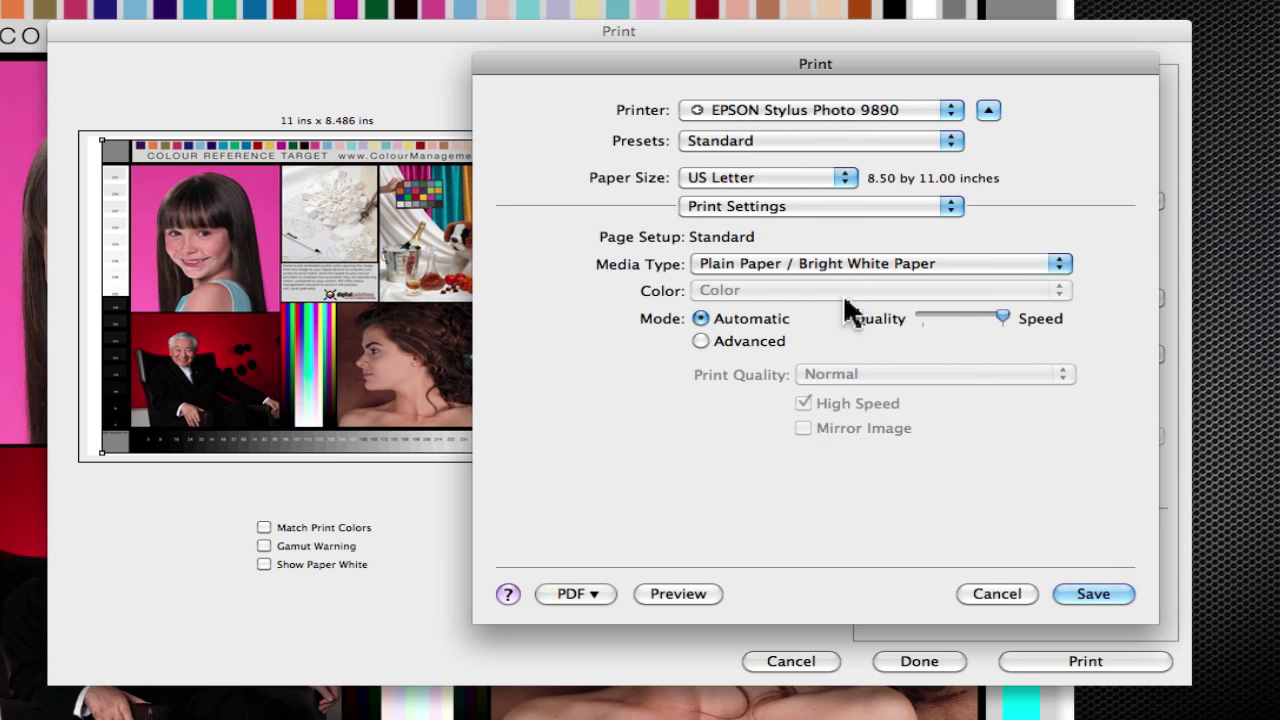
pyautogui.click(842, 258)
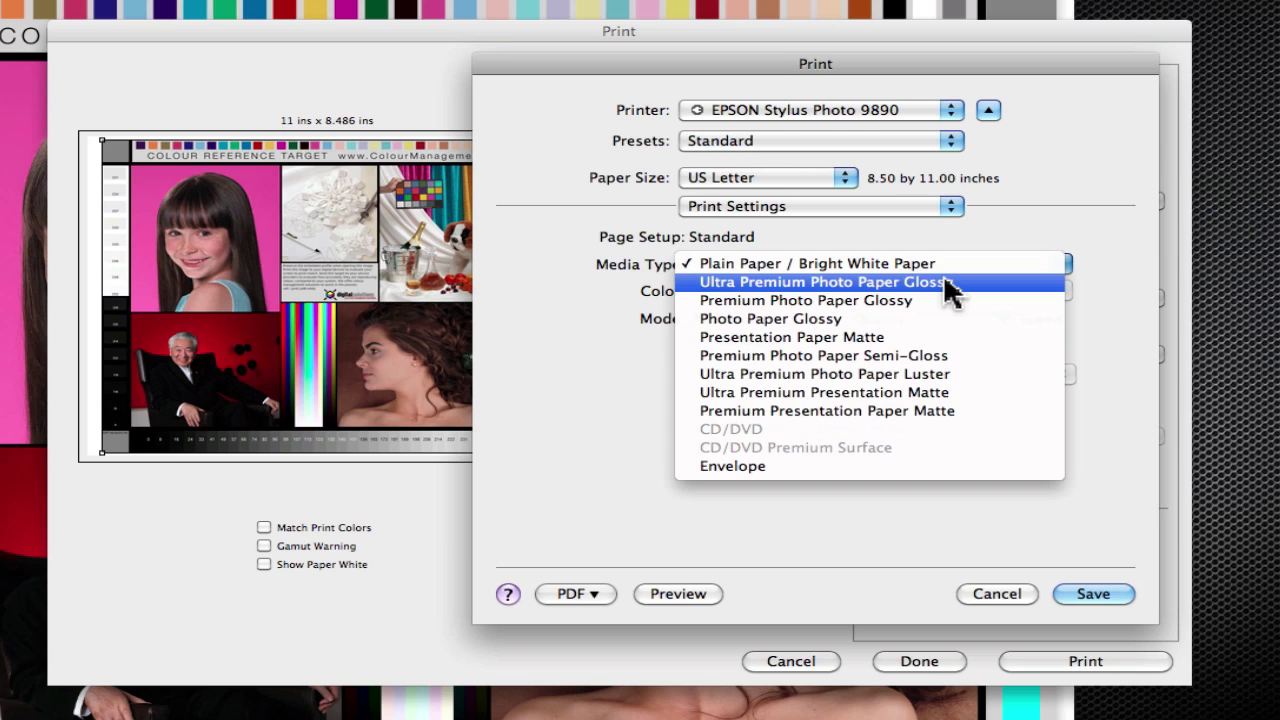
pyautogui.click(930, 372)
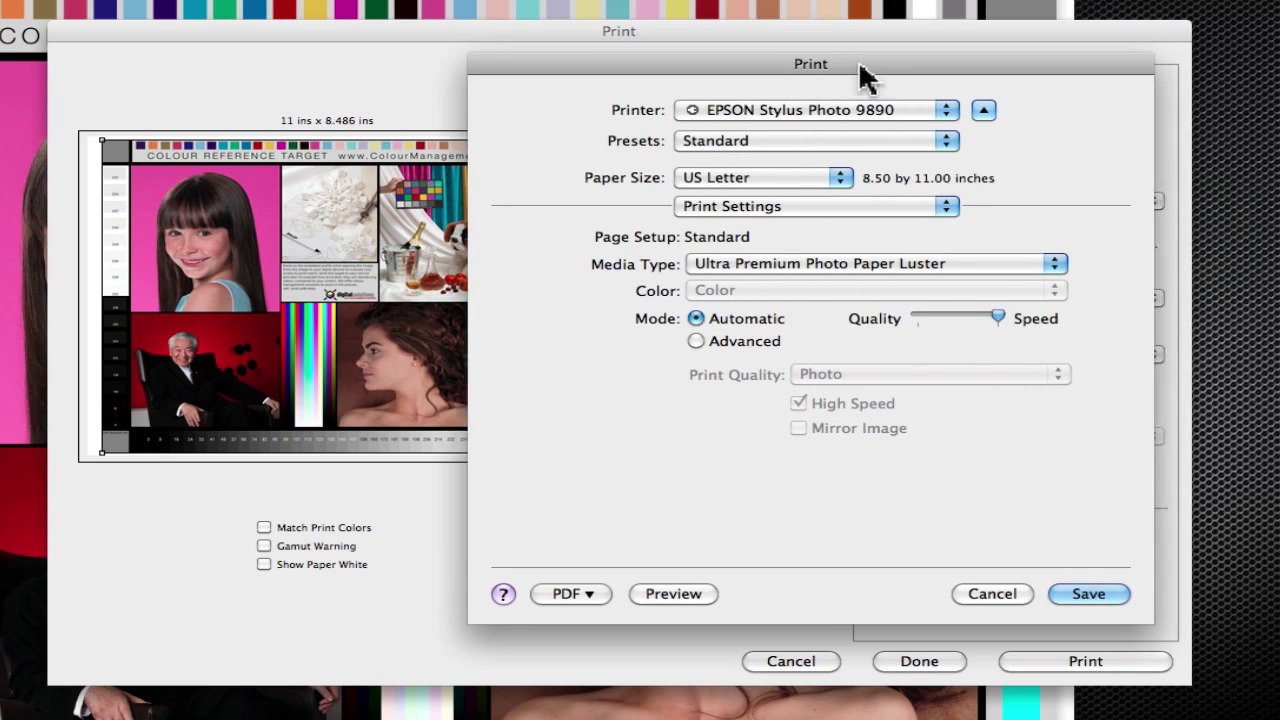
pyautogui.moveTo(858, 59); pyautogui.dragTo(523, 71)
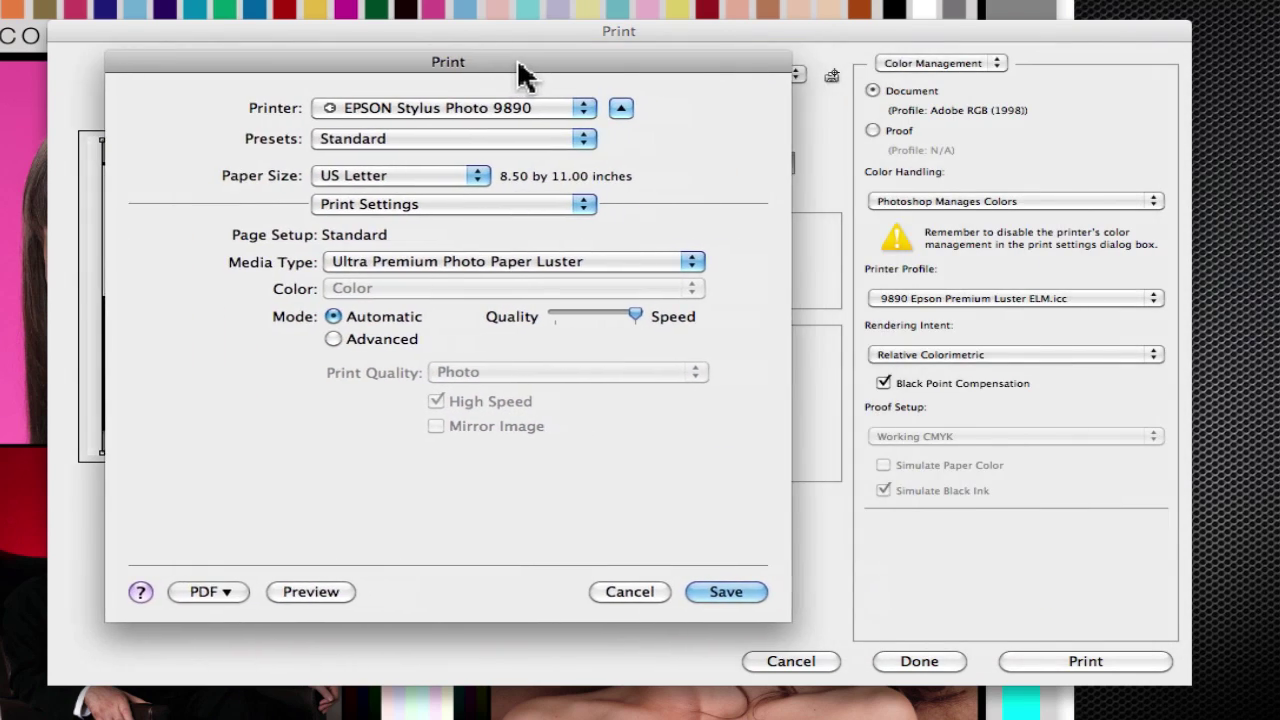
pyautogui.click(445, 262)
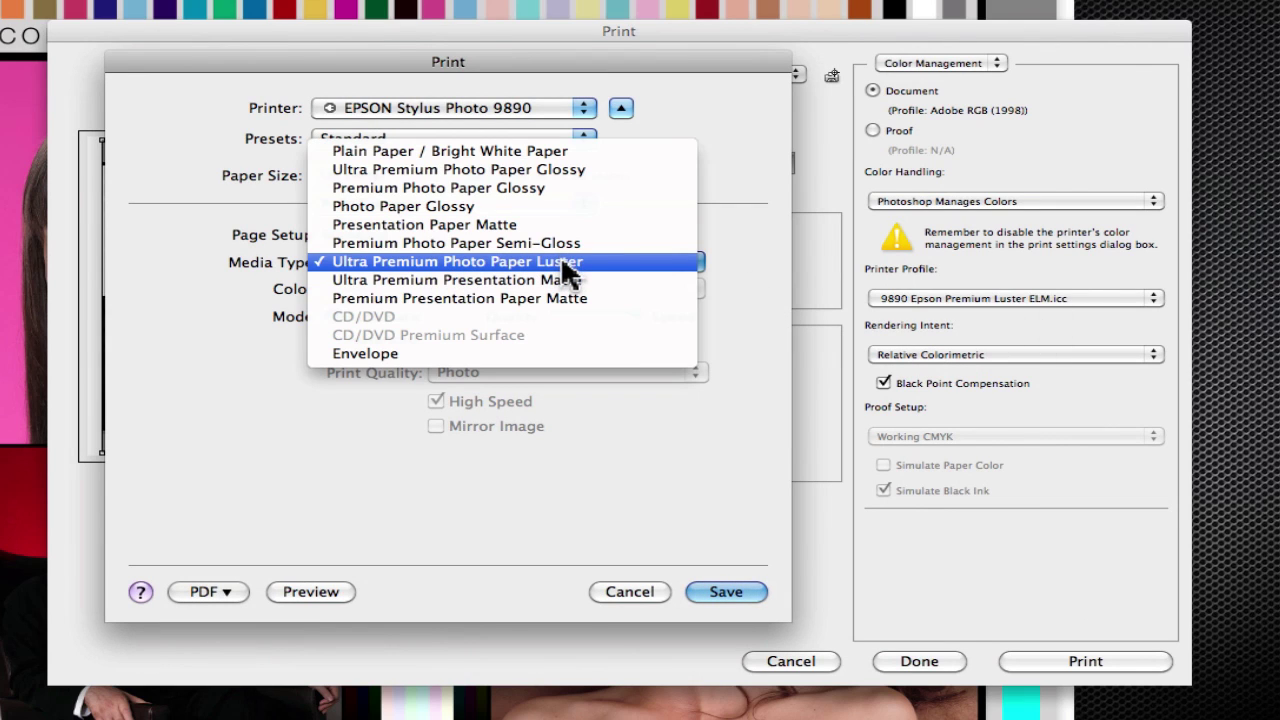
pyautogui.click(612, 263)
# Step: Set mode to Advanced, print quality to Photo, and turn High Speed off
pyautogui.click(400, 341)
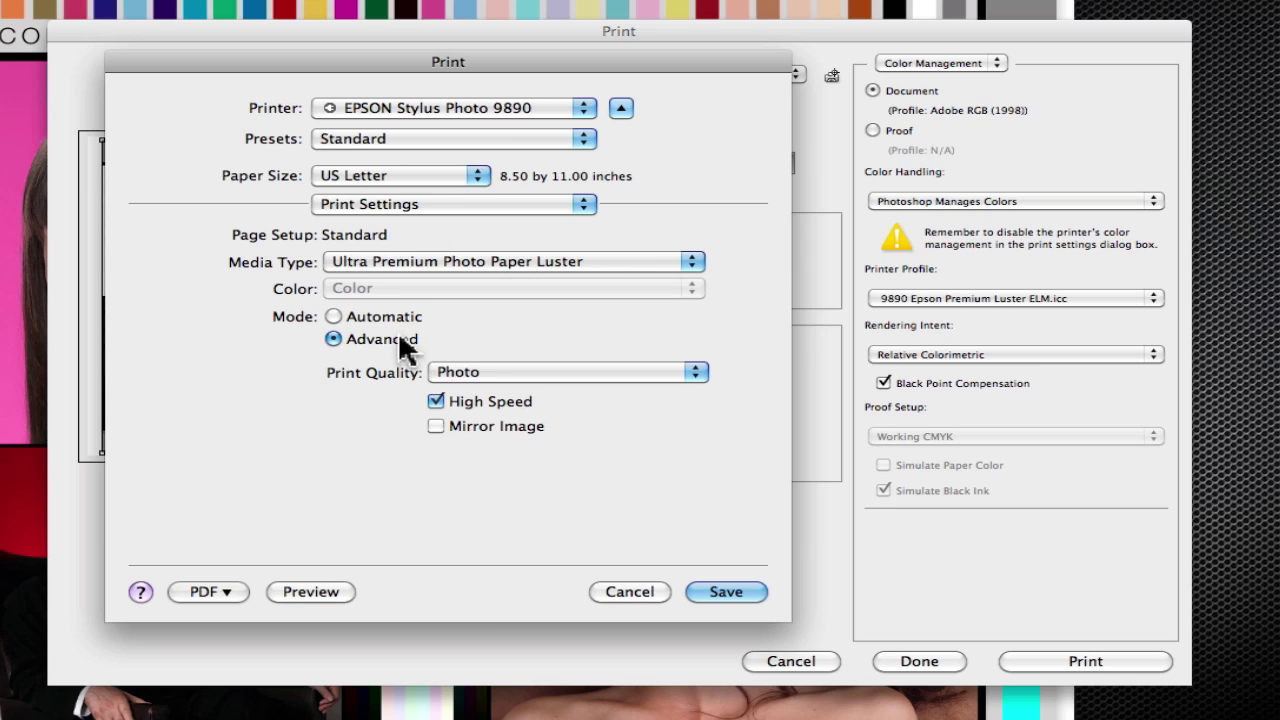
pyautogui.click(560, 372)
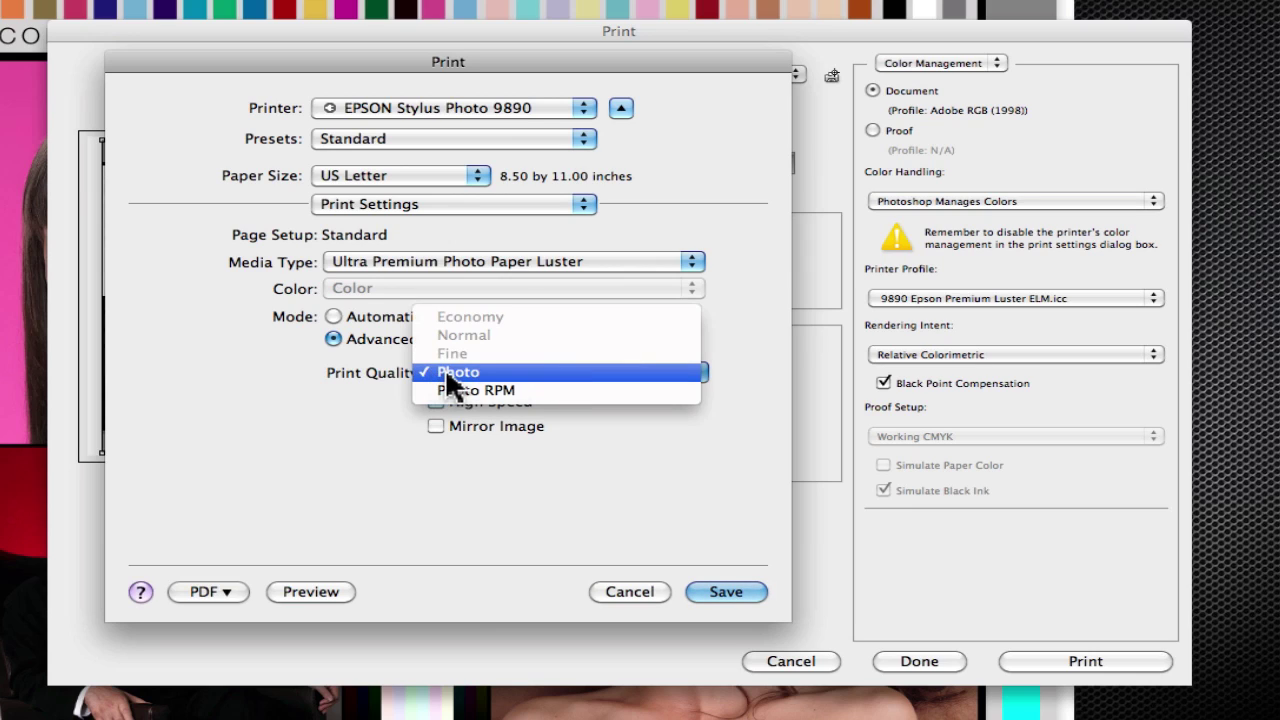
pyautogui.click(447, 374)
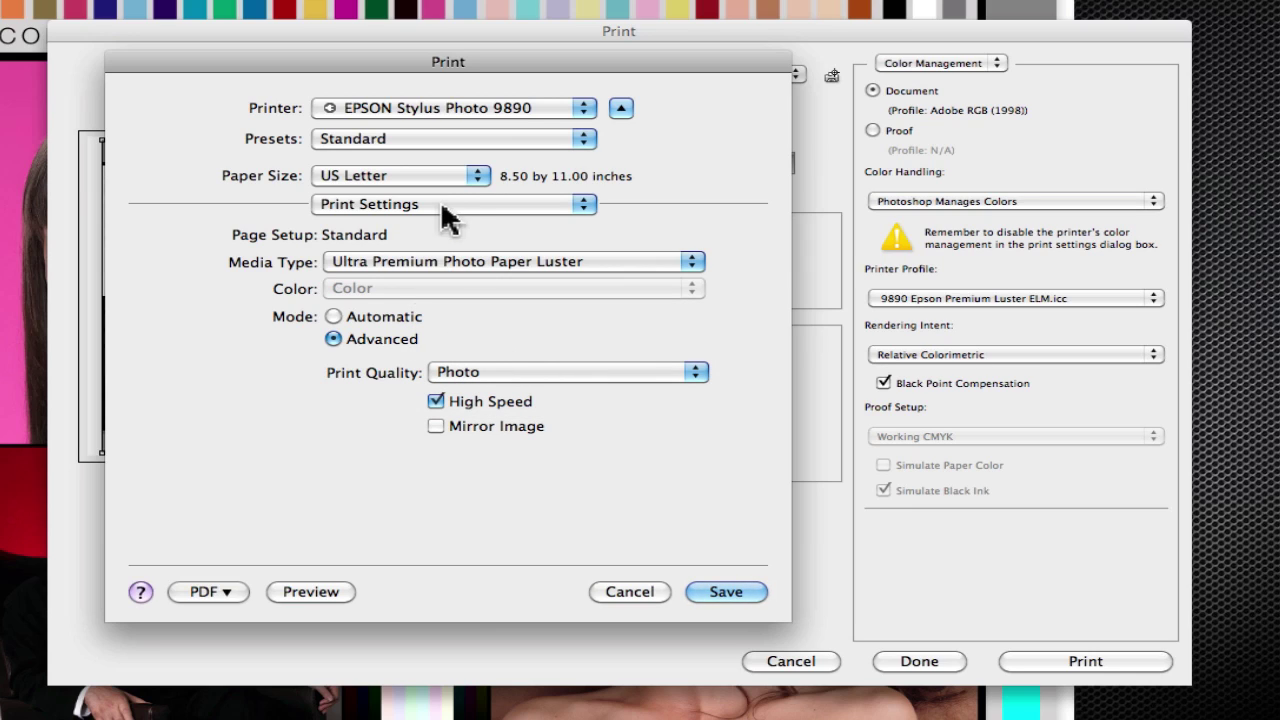
pyautogui.click(568, 377)
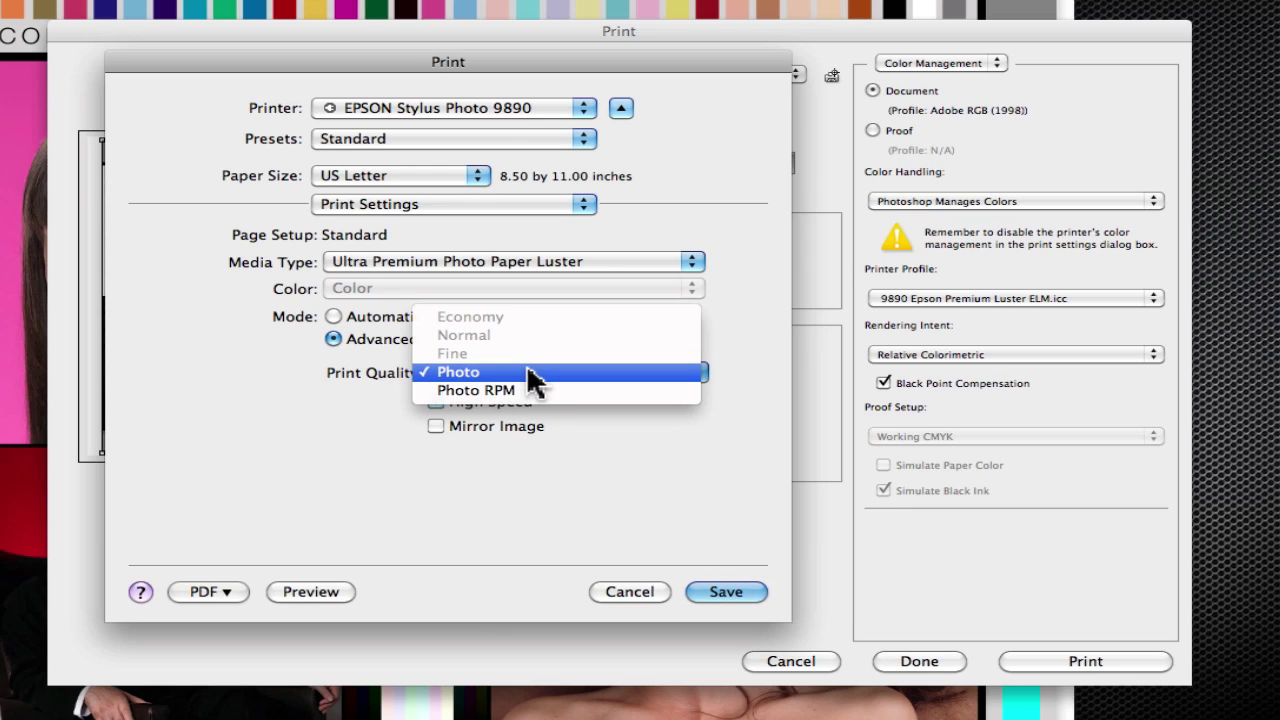
pyautogui.click(531, 378)
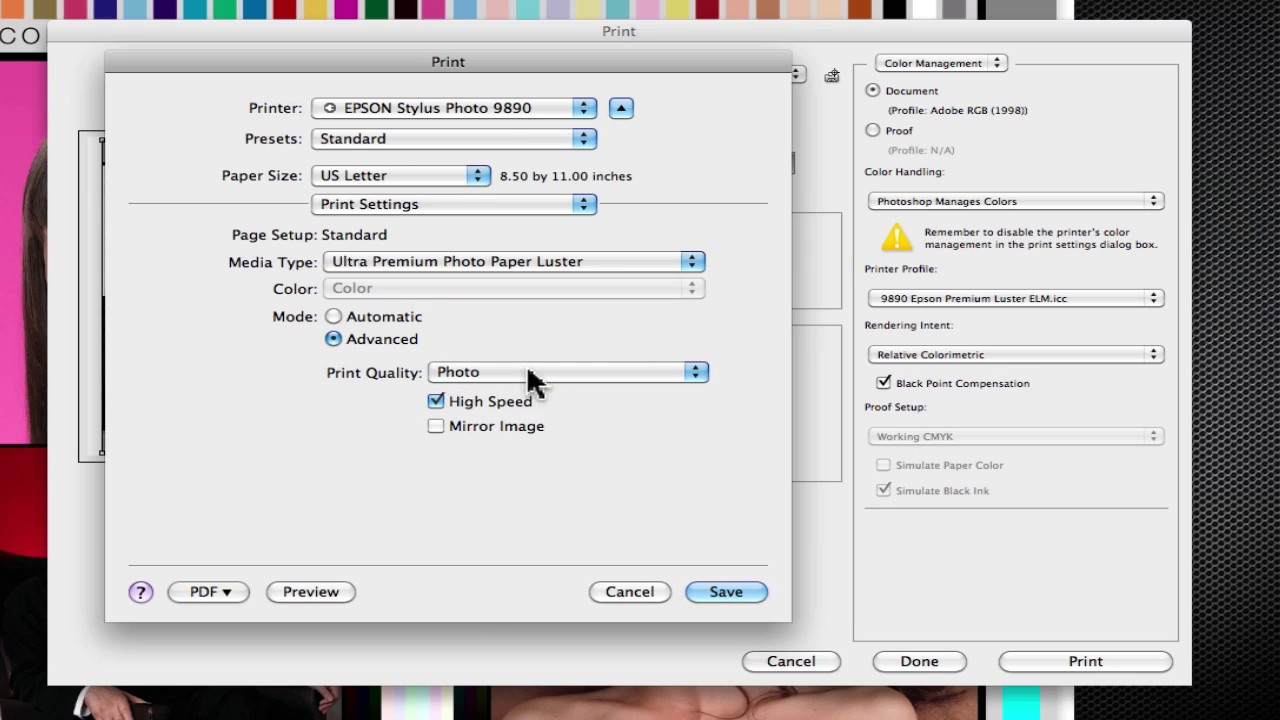
pyautogui.click(437, 401)
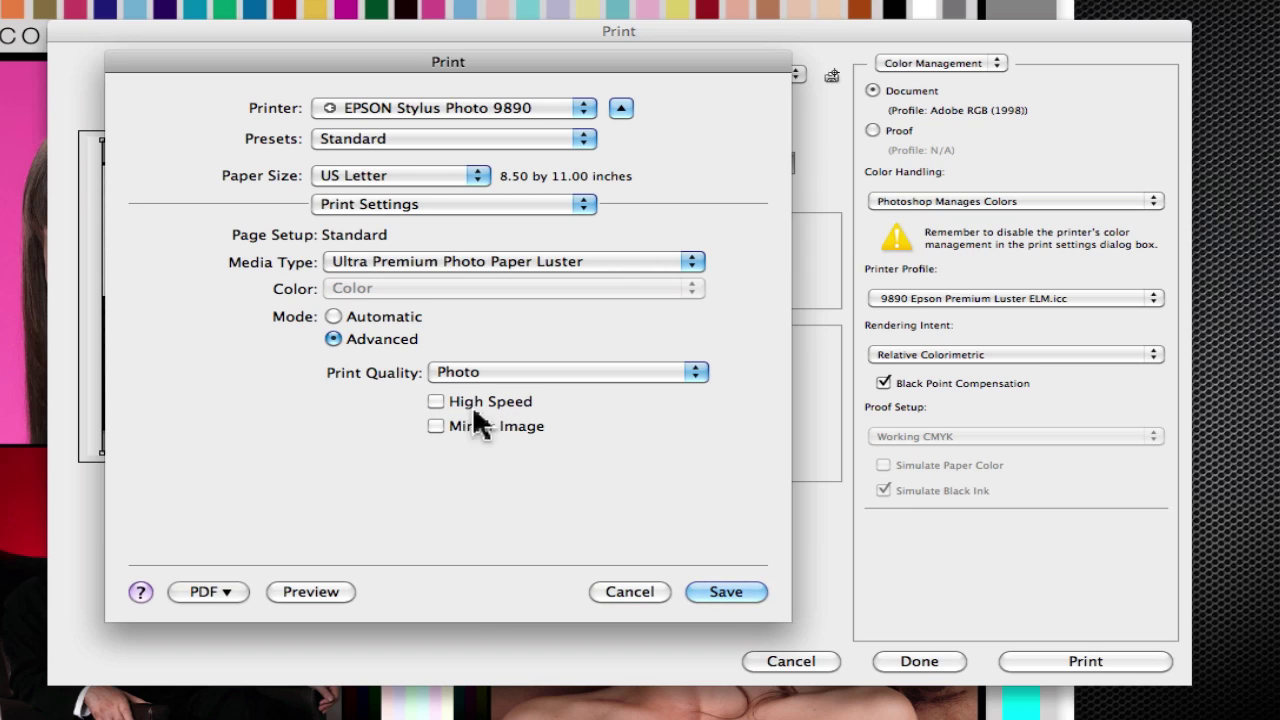
pyautogui.click(435, 401)
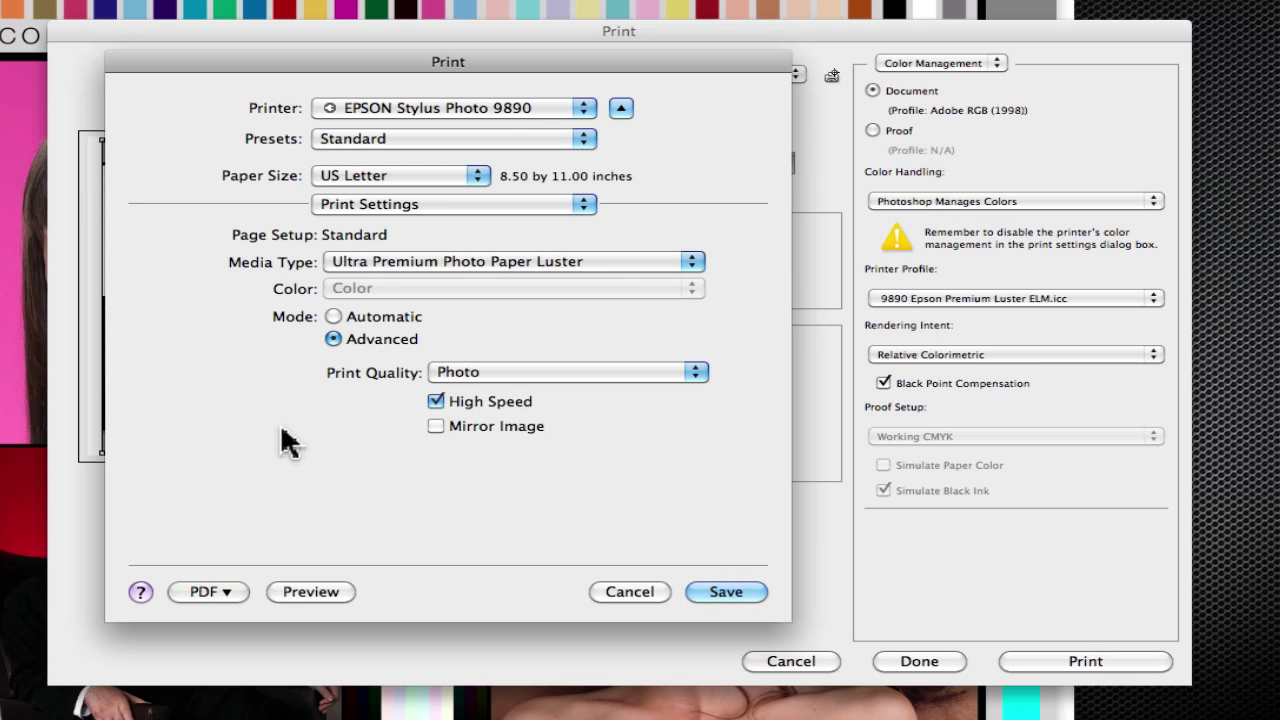
pyautogui.click(436, 402)
# Step: Show the driver's Color Management pane, set to Off (No Color Adjustment)
pyautogui.click(464, 205)
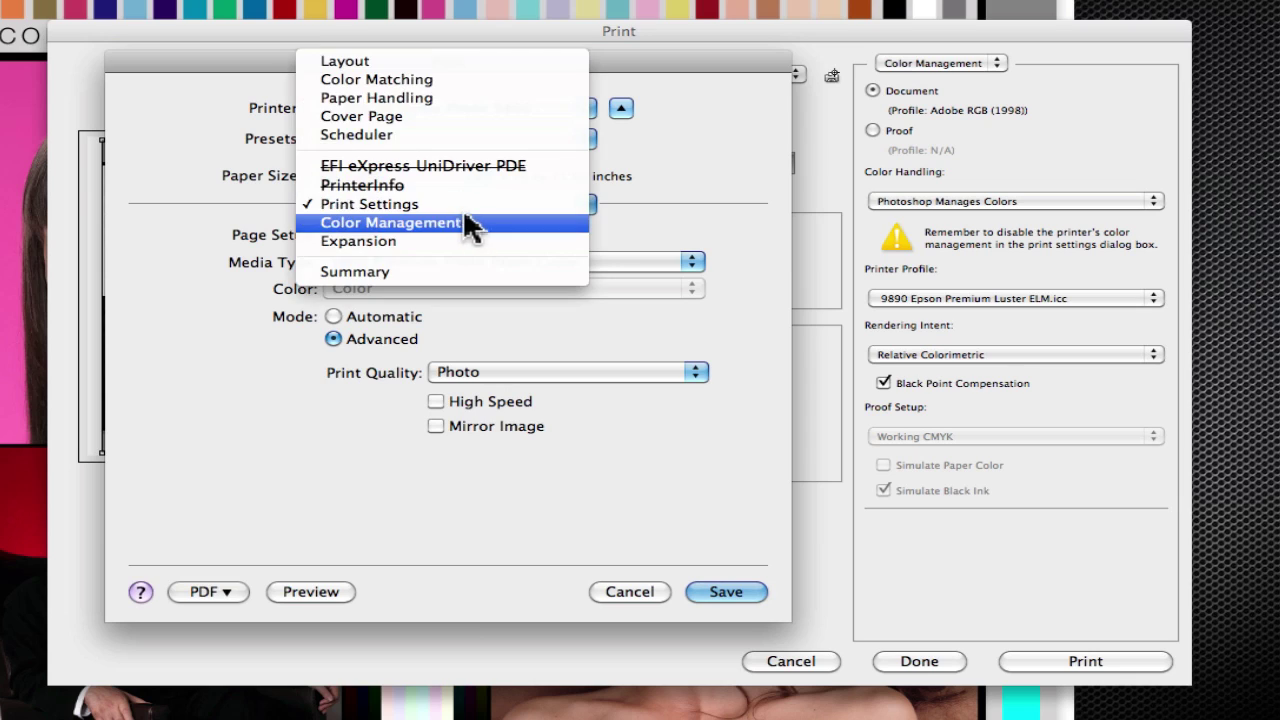
pyautogui.click(465, 216)
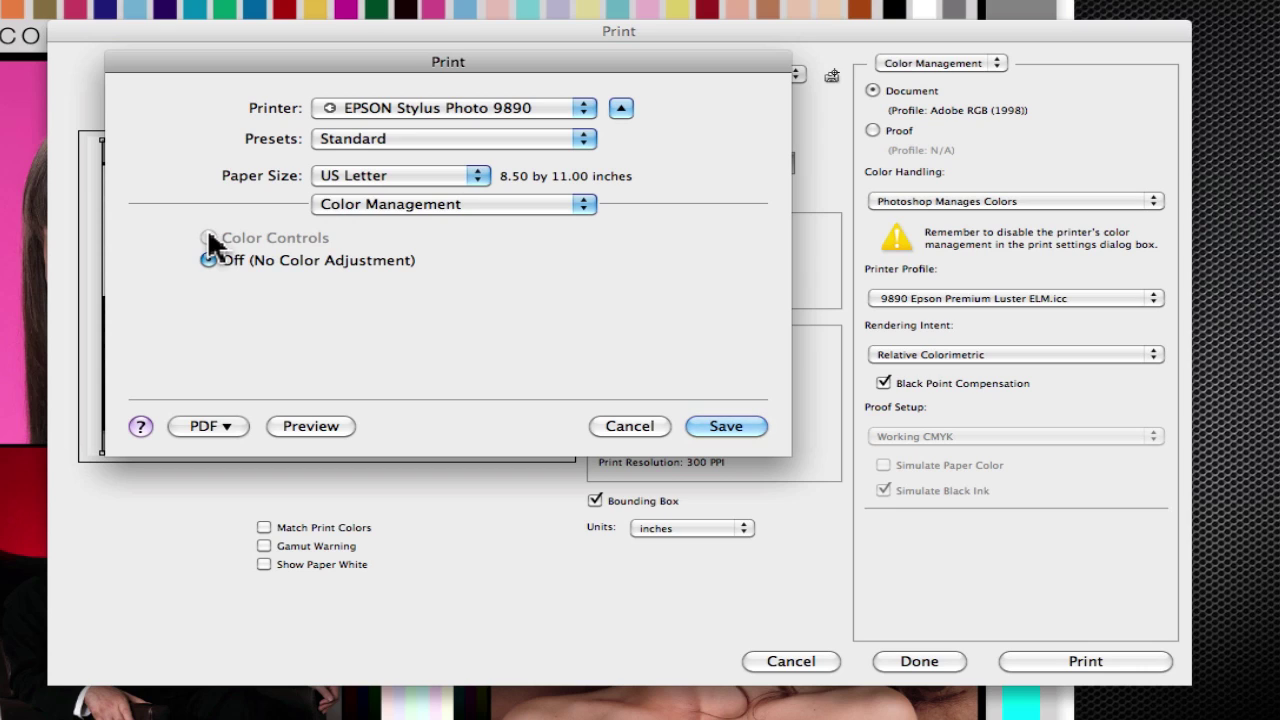
# Step: Save the driver settings, finish the Print dialog with Done, and close the Colour Checker document
pyautogui.click(722, 427)
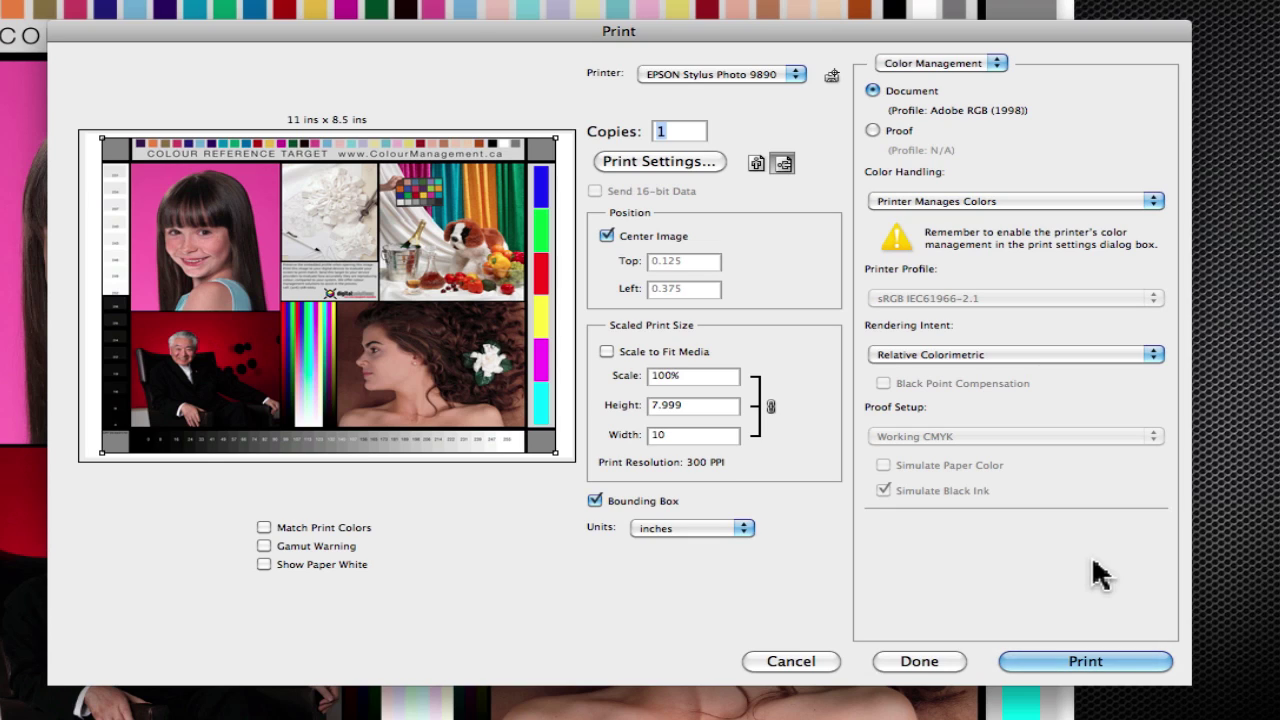
pyautogui.click(905, 662)
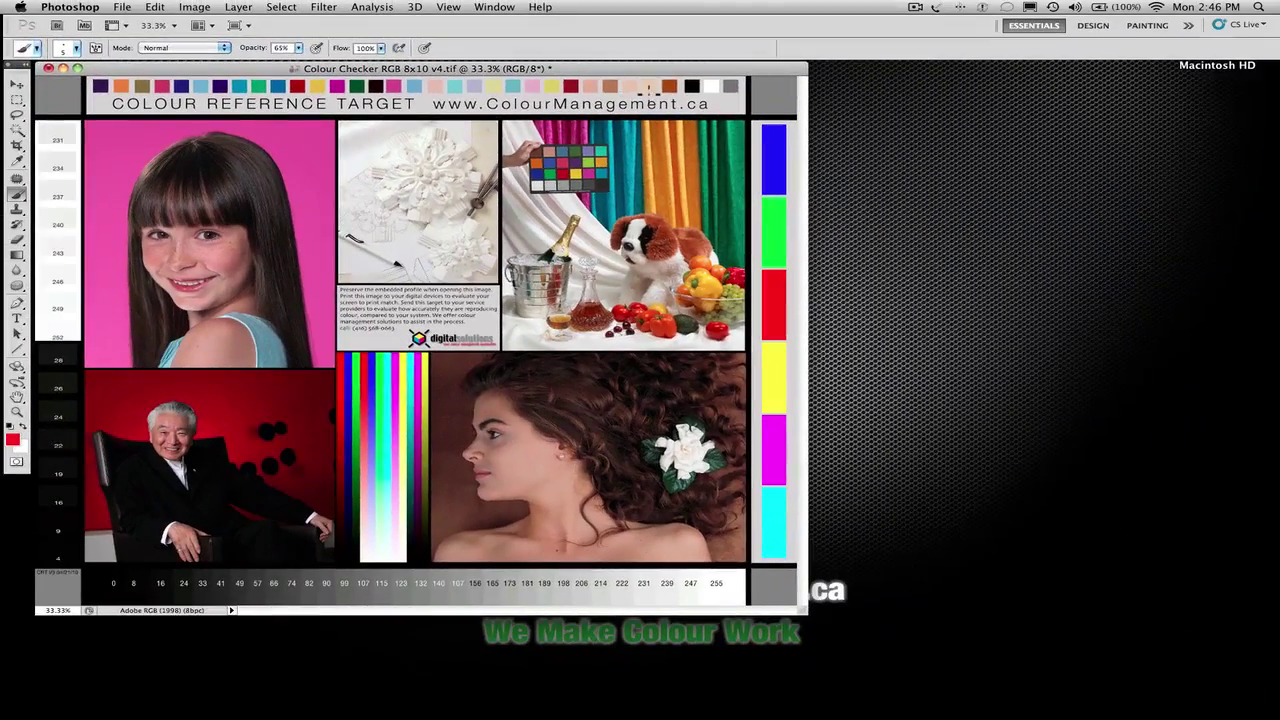
pyautogui.press('super+w')
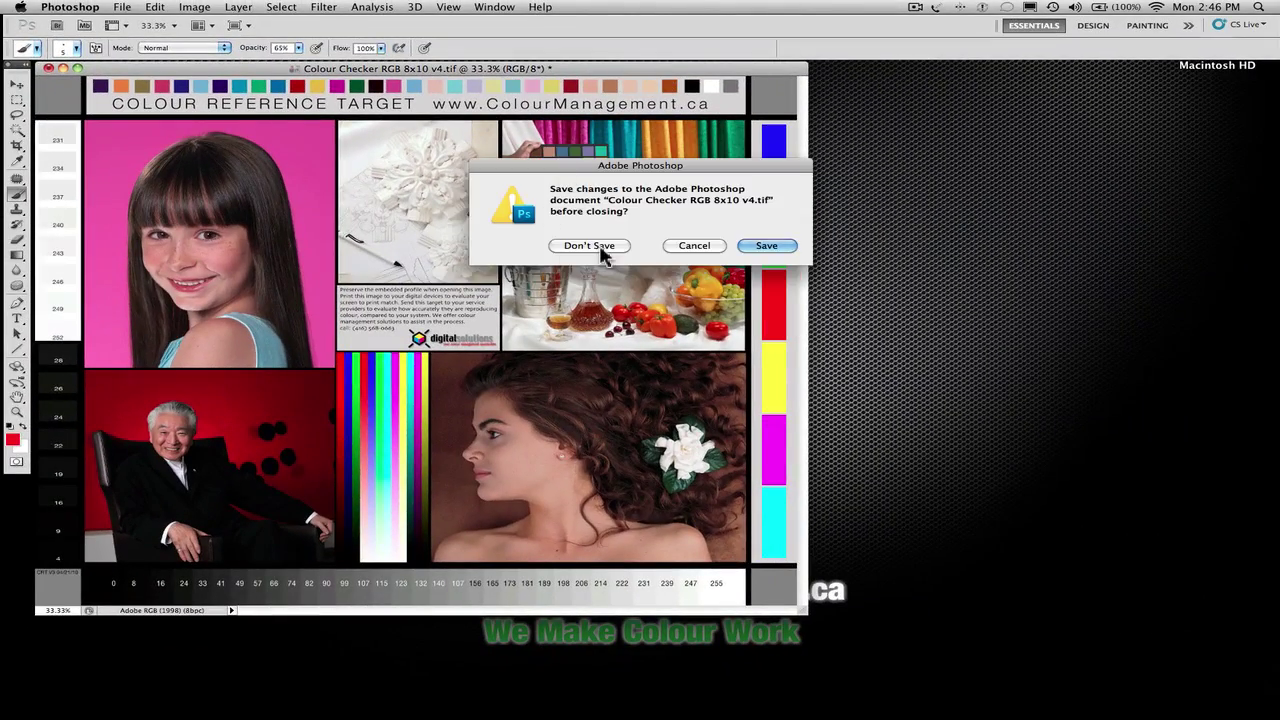